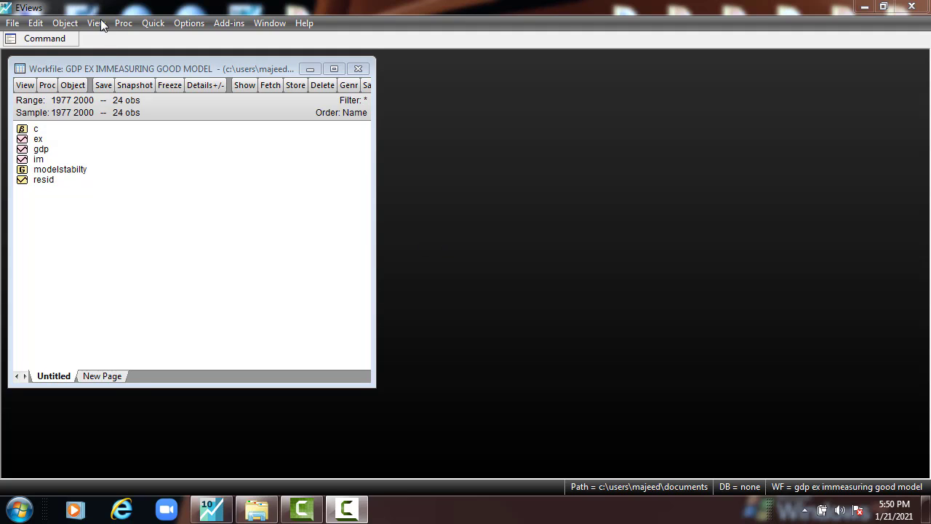
Start a note in the command window: "To measure a good regression model...R-Sq must be high;F-statistics significant;".
click(43, 40)
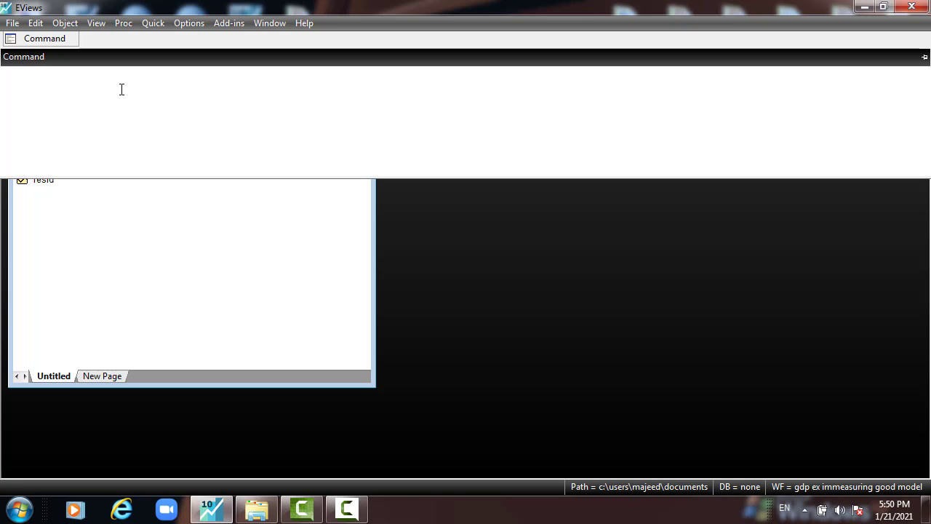
text(To measure a good regre)
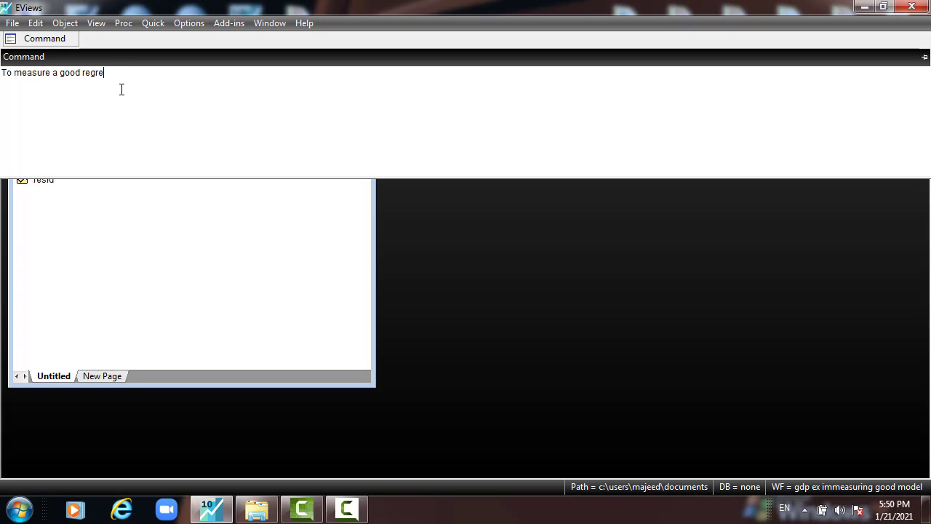
text(ssion mode)
text(l:)
text(..)
text(R)
text(-Sq m)
text(ust)
text( be)
text( hi)
text(gh)
text(,)
key(BackSpace)
text(;F-s)
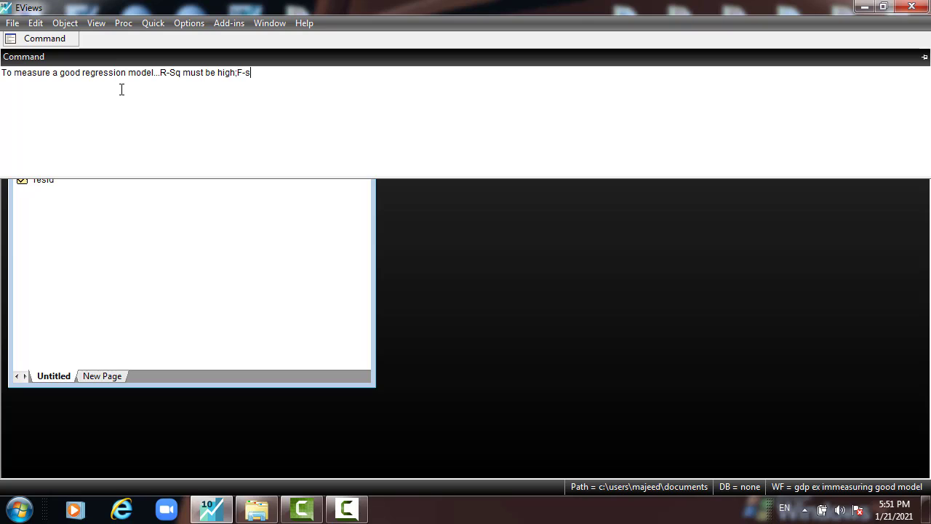
text(tatistics significant; The res)
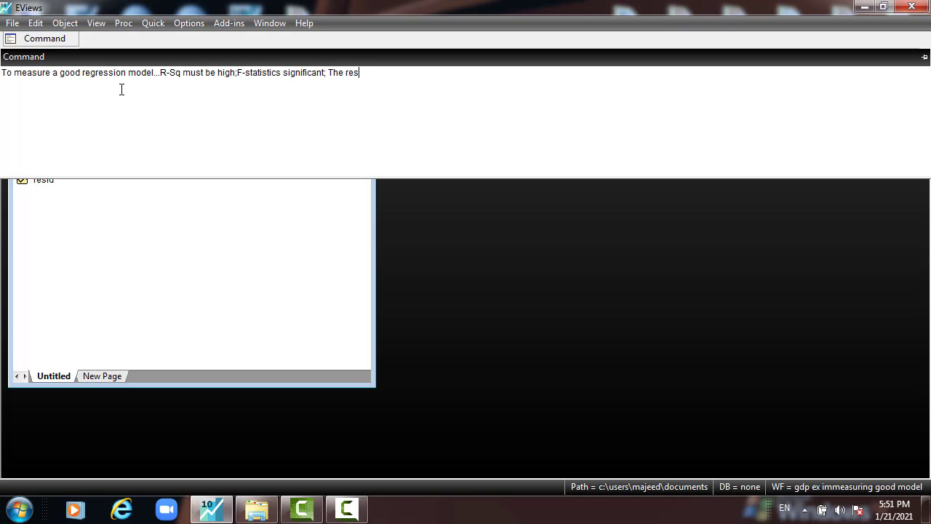
Add to the note that the residuals must be free from serial correlation or autocorrelation, heteroscedasticity and ARCH effect.
text(iduls must be free from ser)
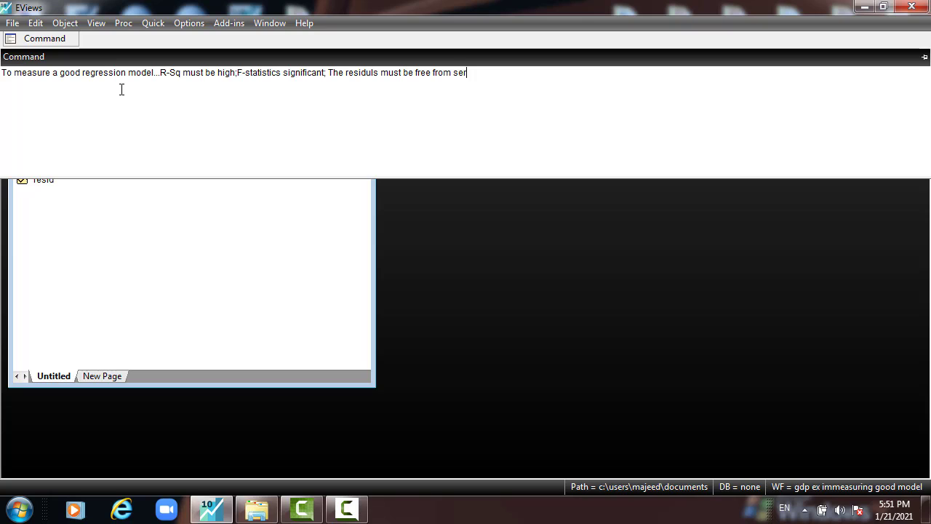
text(ial correlation or Autocorrel)
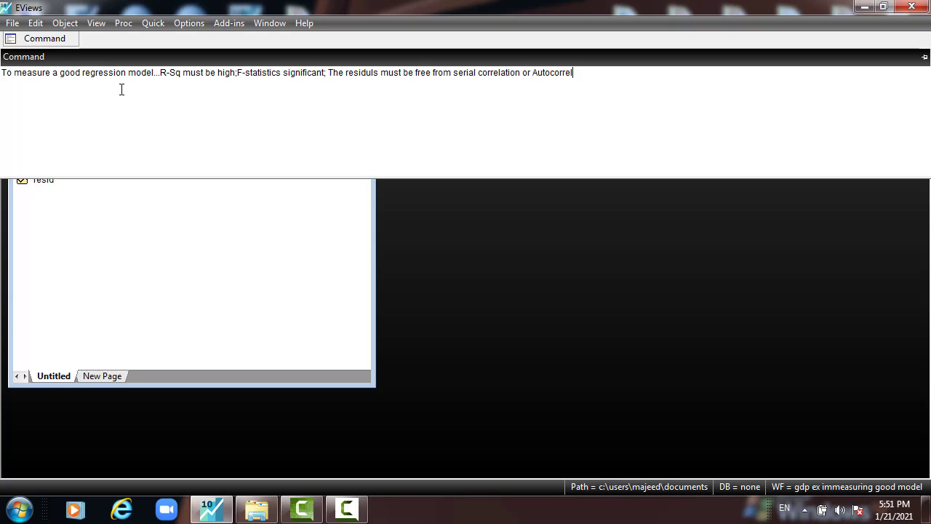
text(ation;The residula mus)
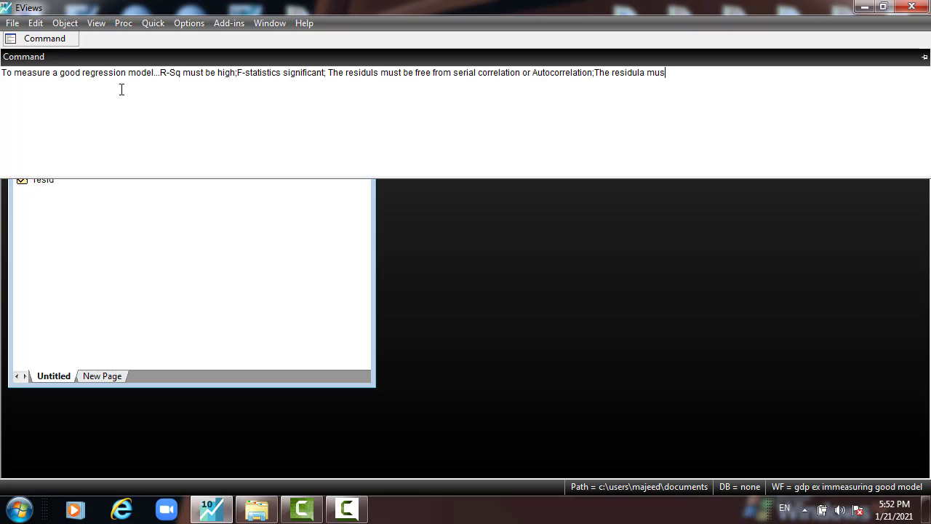
text(t free from hetroscedastici)
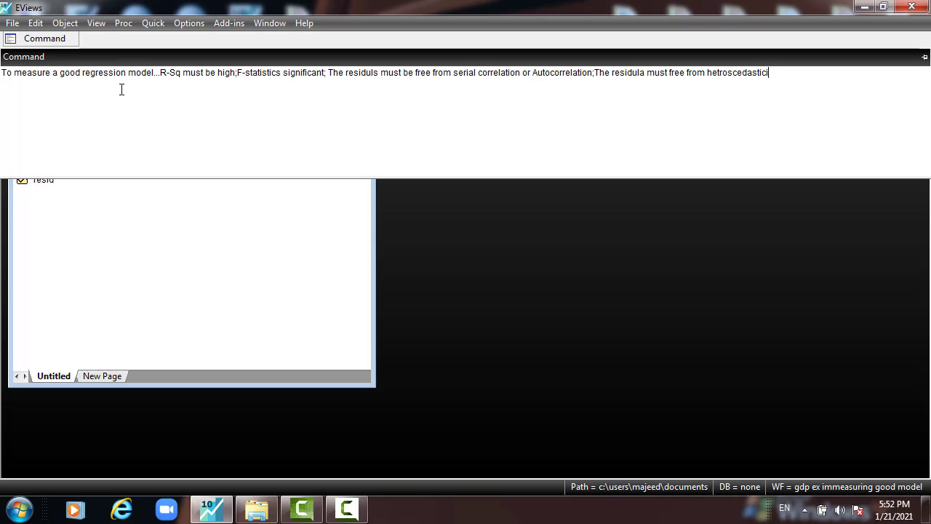
text(ty;rsiduals must be free fro)
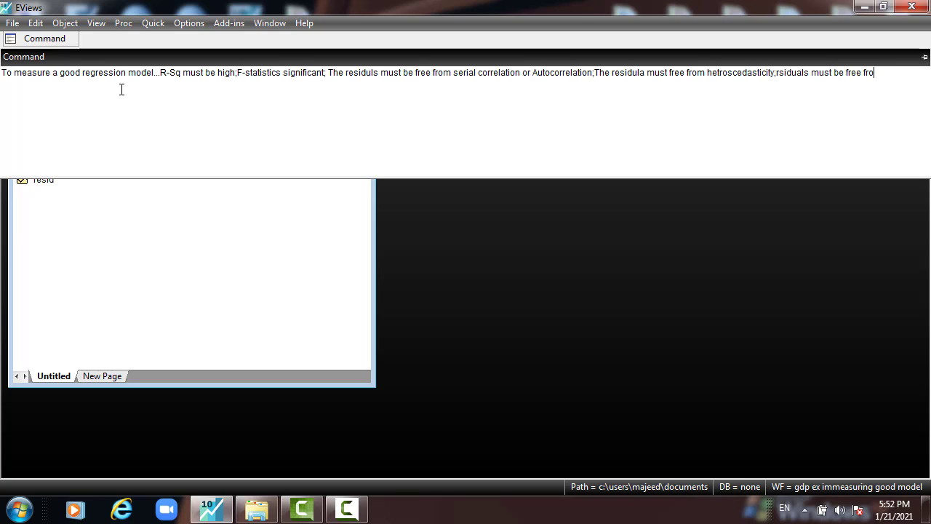
text(m )
text(A)
text(RCH effect )
Continue the note with "Residuals must be normally distributed and".
text(Resid)
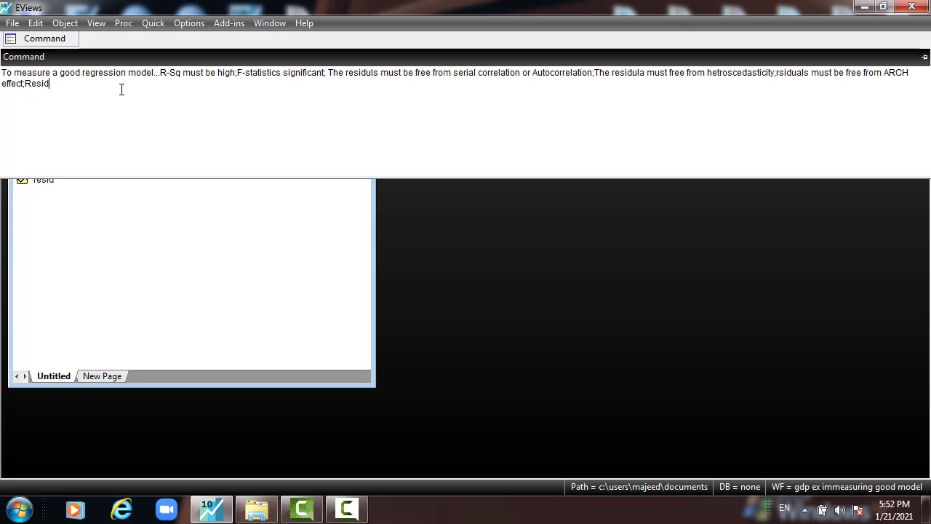
text(uals)
text( must)
text( be fr)
text(ee)
key(BackSpace)
key(BackSpace)
key(BackSpace)
key(BackSpace)
text(normally distributed and)
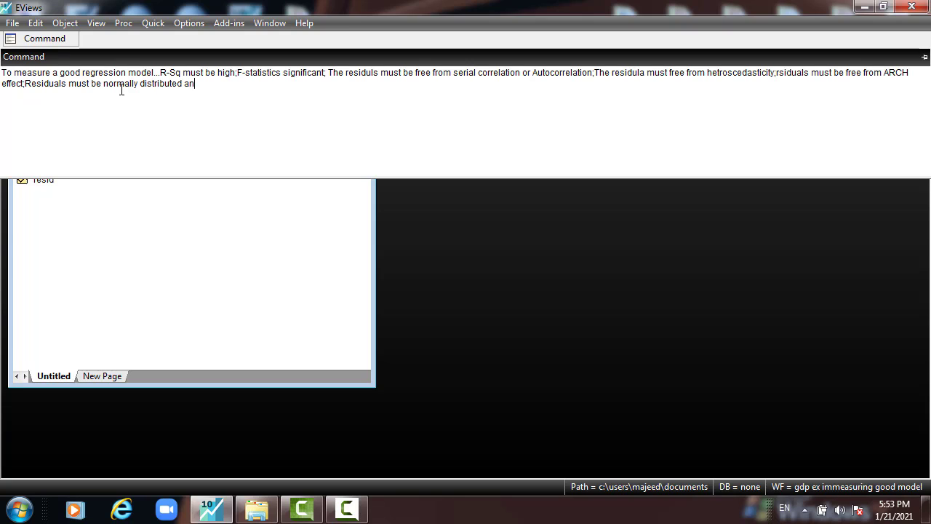
Complete the criteria with "then the stability of the model in other words, the model must be stable.".
text(then t)
text(he mod)
text(e)
key(BackSpace)
key(BackSpace)
key(BackSpace)
key(BackSpace)
key(BackSpace)
text(stability of the mo)
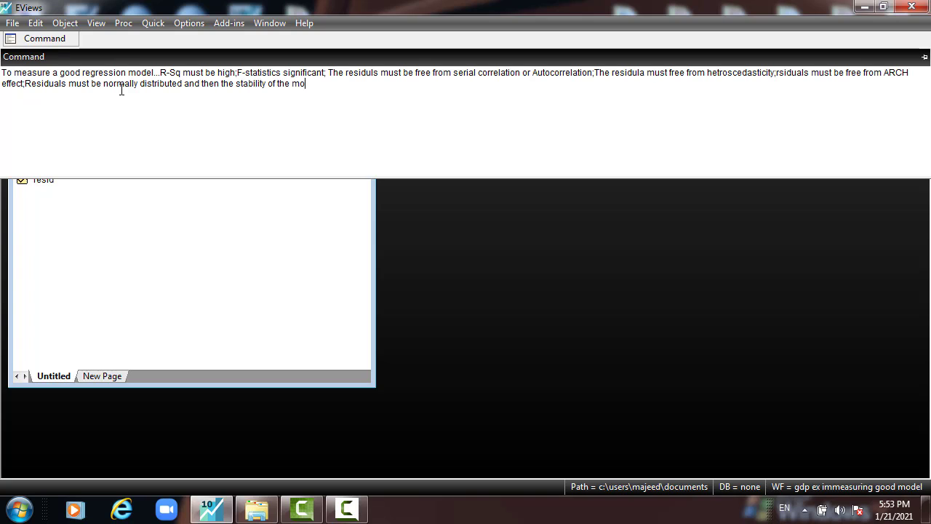
text(delin other words, the mode)
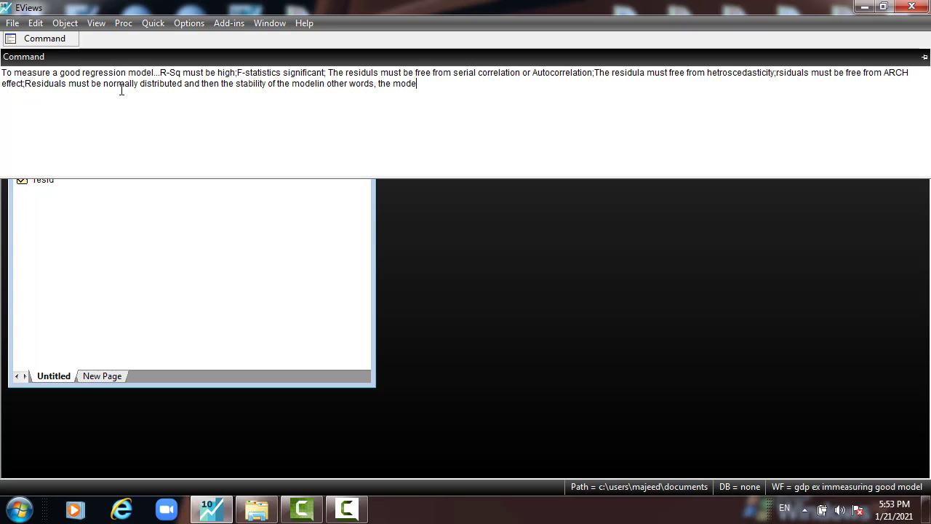
text(l must be stable.)
End the note with "We have three variables GDp Ex Im and the data is time series 1977-2000." and return to the workfile.
text(We have thre)
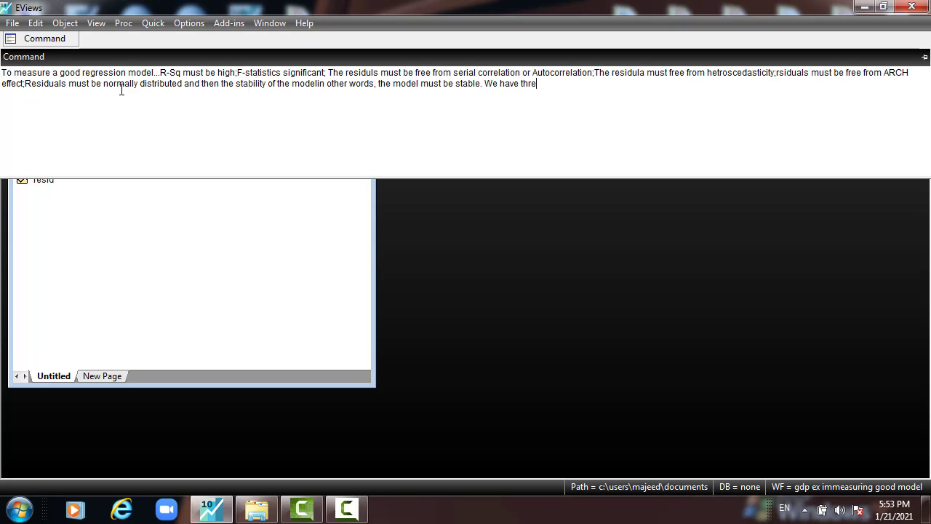
text(e variables GDp Ex Im)
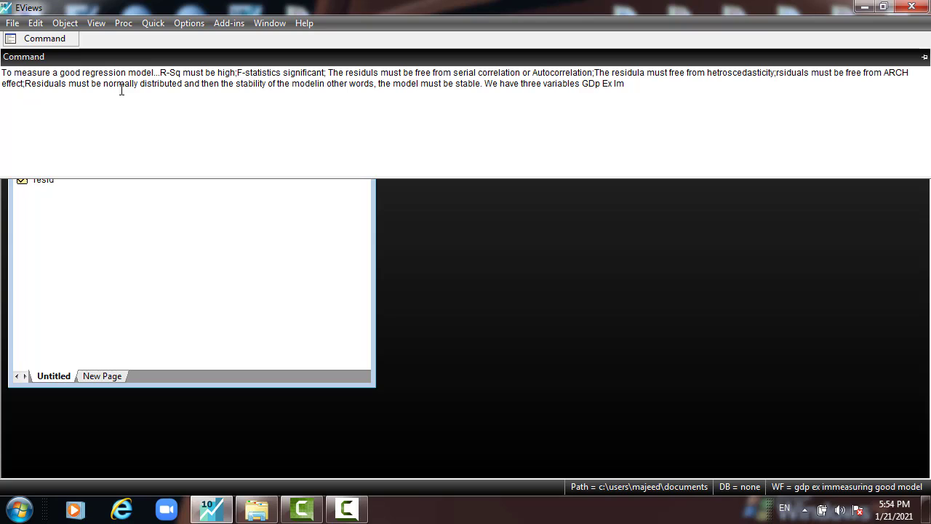
text(and the data is time series )
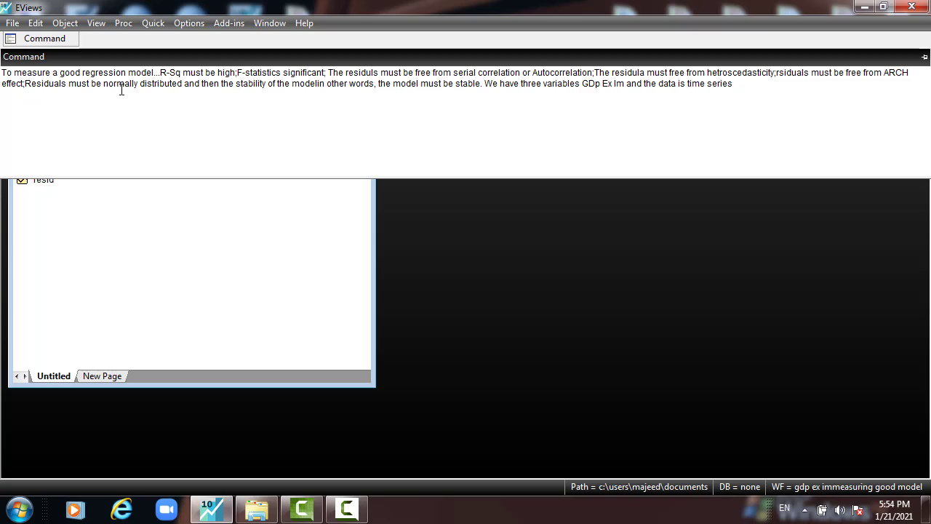
text(1977-2000.)
click(160, 233)
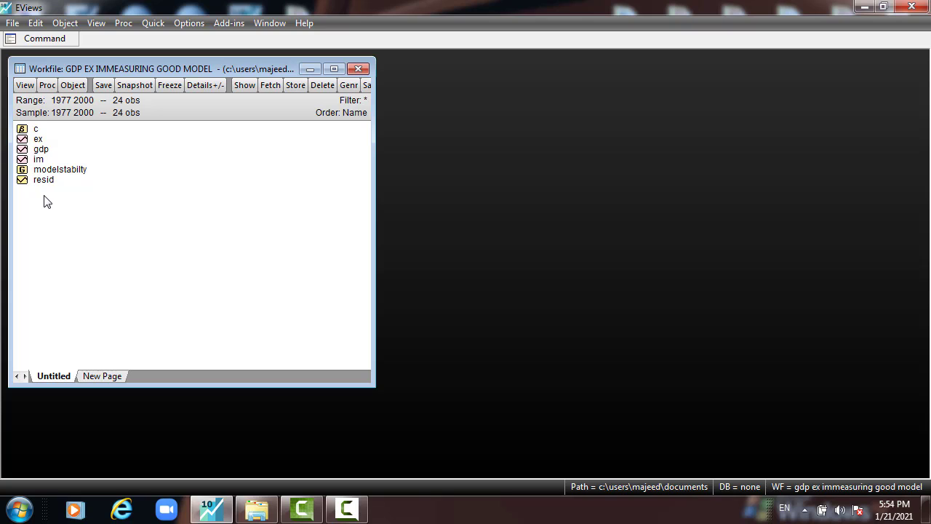
Show the series gdp, ex and im together in one group window, in that order, and move it over the workfile.
click(40, 149)
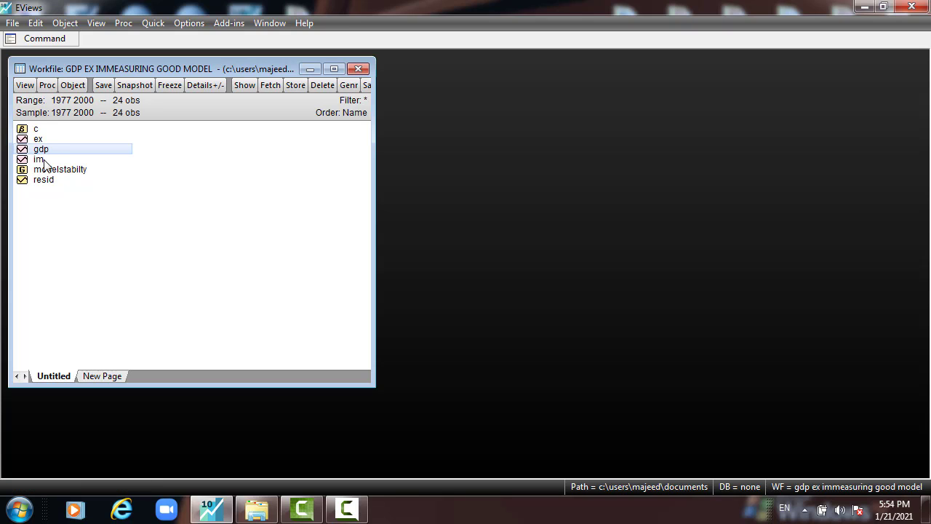
ctrl+click(40, 139)
ctrl+click(43, 159)
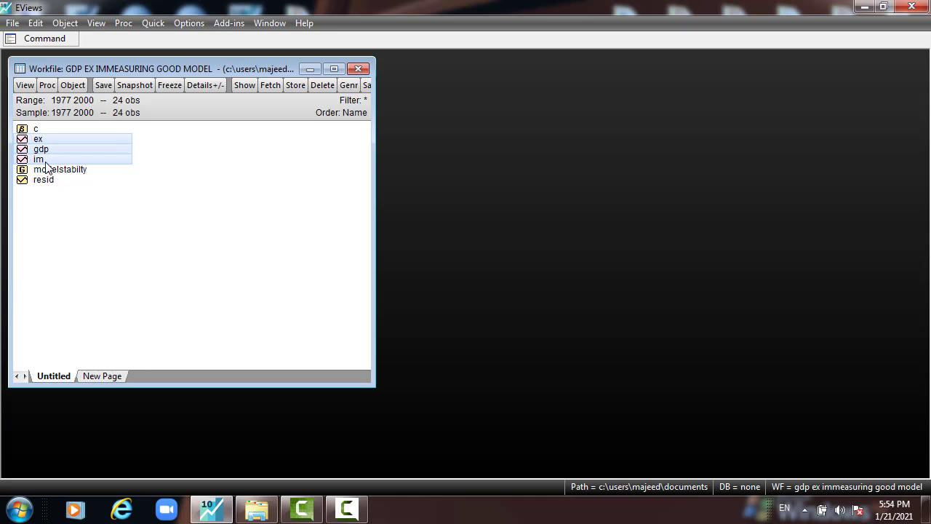
click(244, 86)
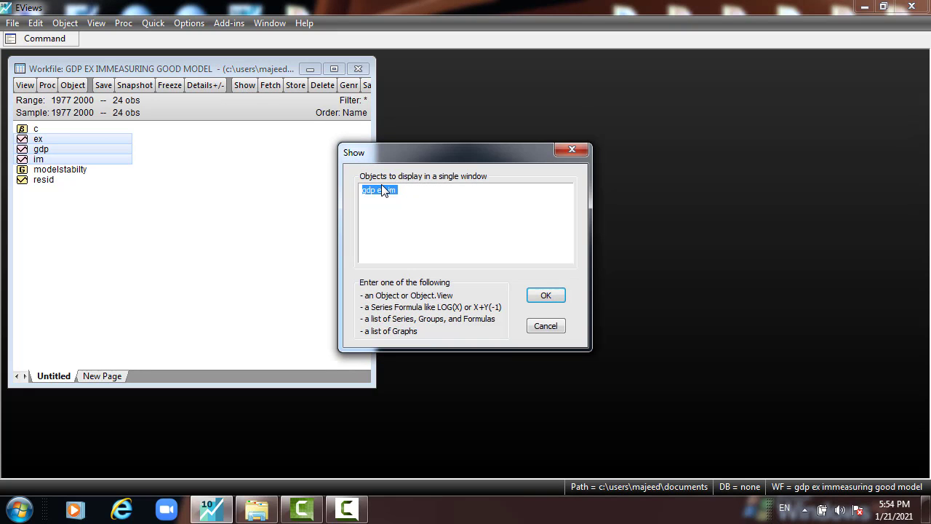
right_click(381, 191)
click(410, 258)
click(545, 294)
drag(223, 131, 191, 81)
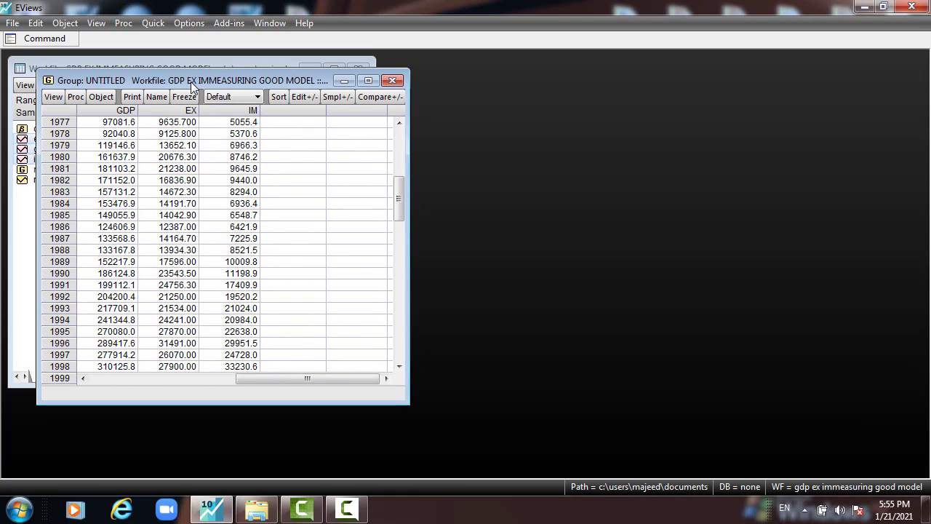
Examine the group's data range from 1977 to 2000 and its GDP, EX and IM columns.
click(62, 122)
scroll(72, 190, down, 1)
click(60, 355)
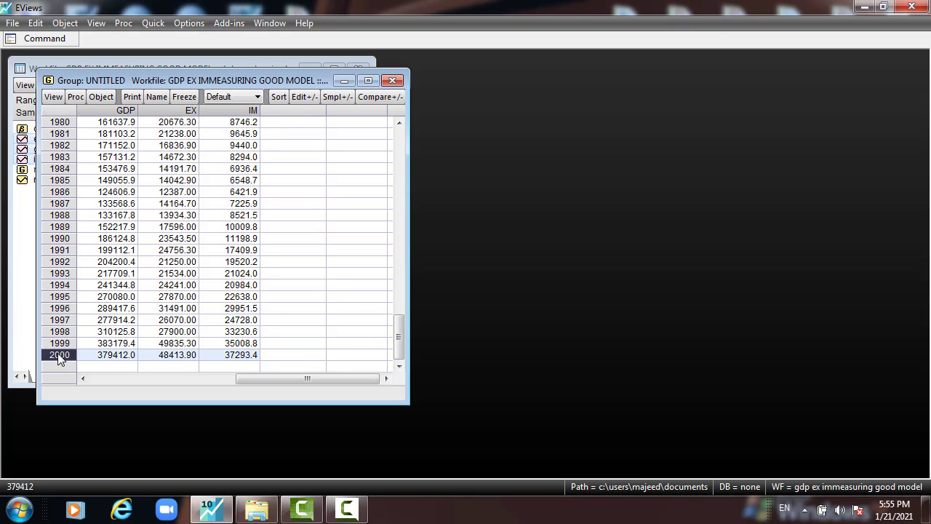
scroll(122, 276, up, 1)
click(122, 115)
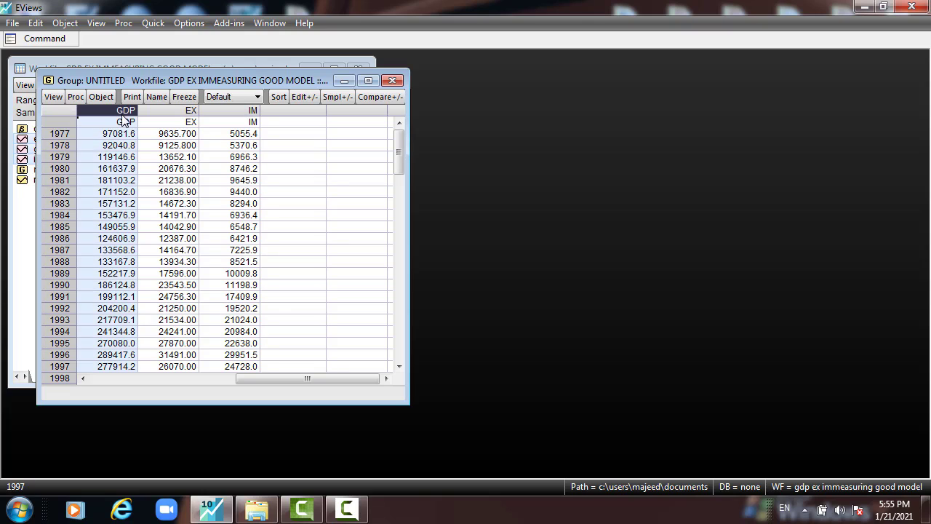
click(189, 118)
click(246, 121)
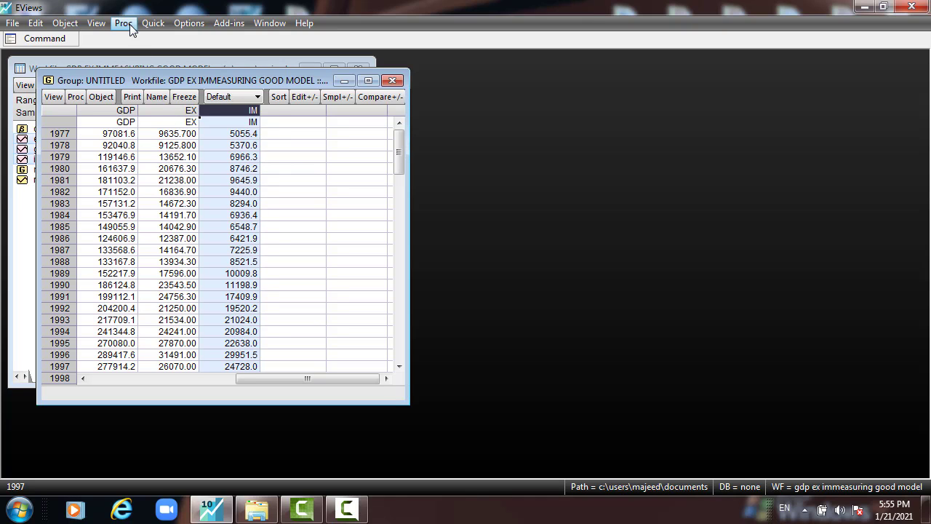
Estimate the least squares equation "GDP c Ex Im" over the sample 1977 2000.
click(167, 25)
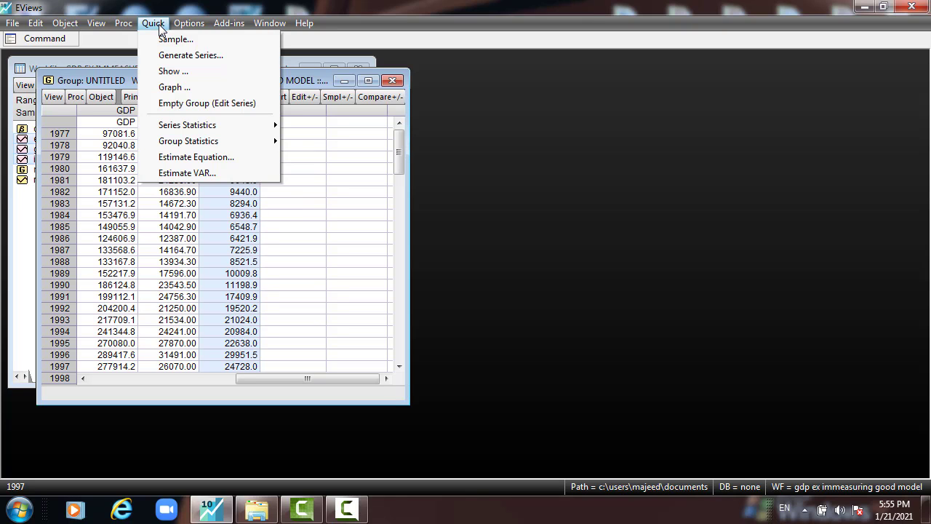
click(174, 158)
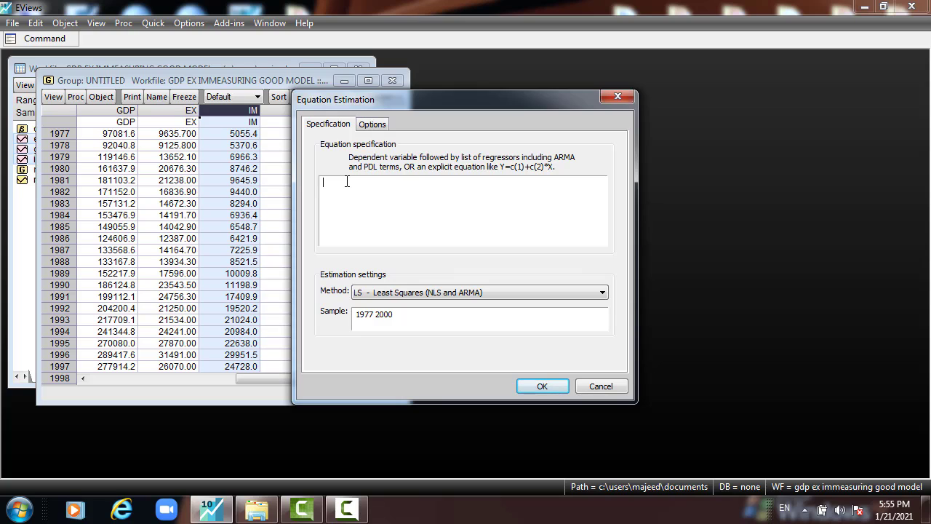
text(GDP c ex Im)
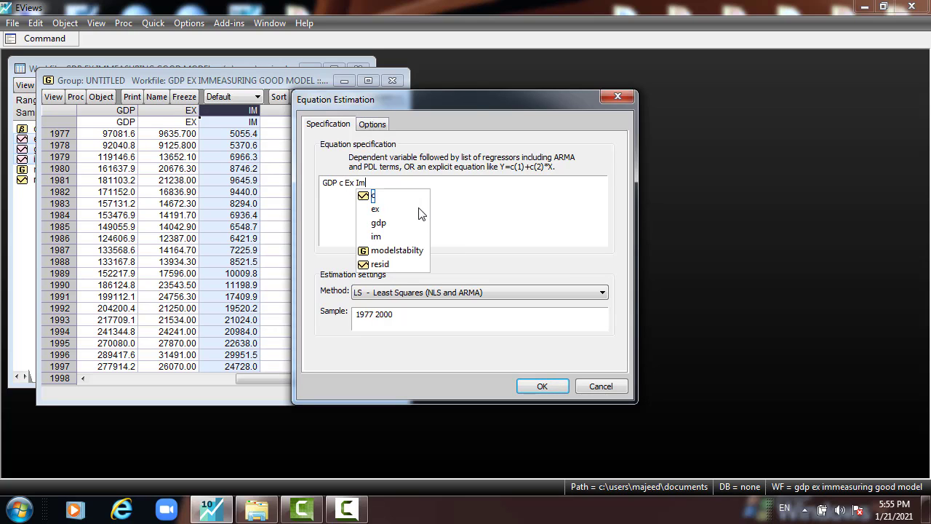
click(473, 210)
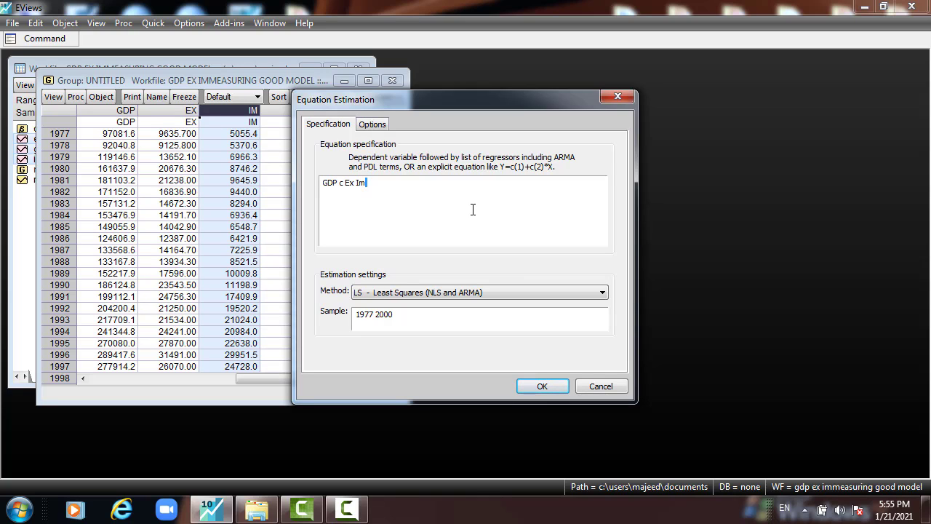
click(540, 385)
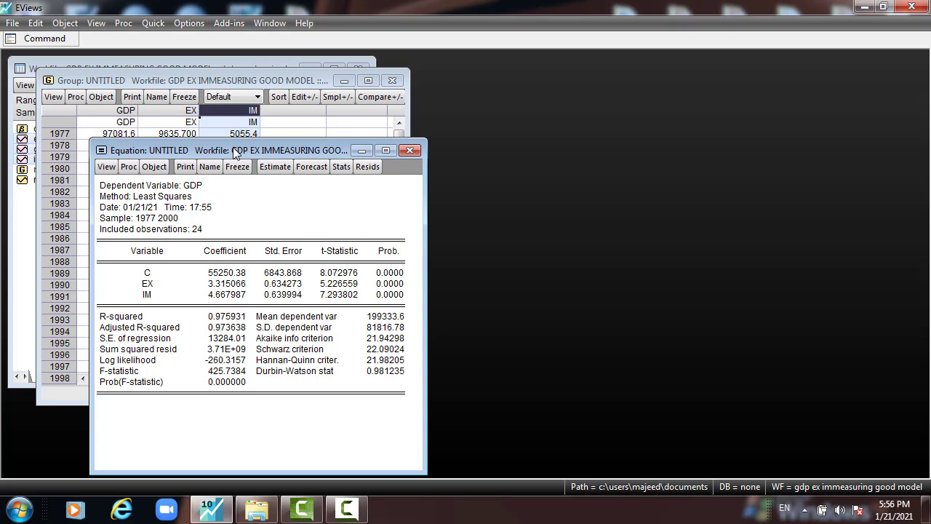
drag(234, 150, 240, 130)
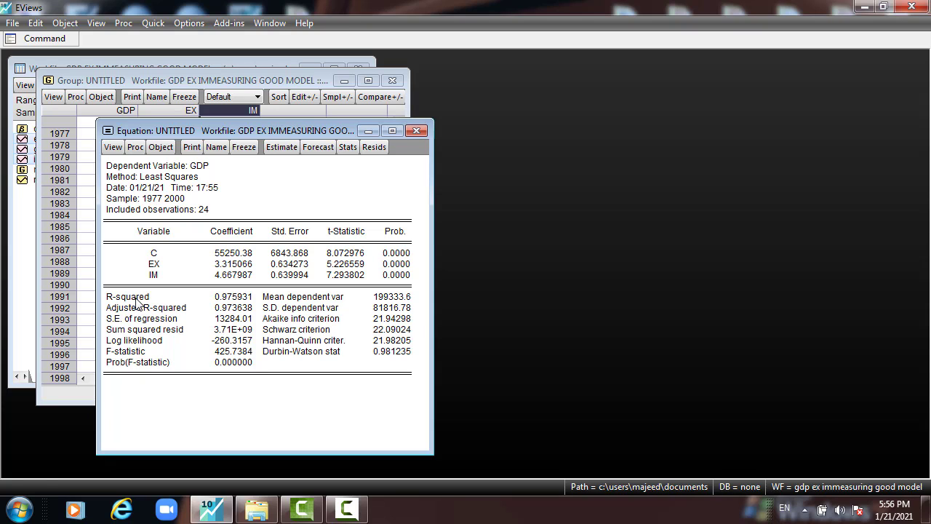
Examine the R-squared, the F-statistic and the F-statistic's probability in the regression output.
click(137, 298)
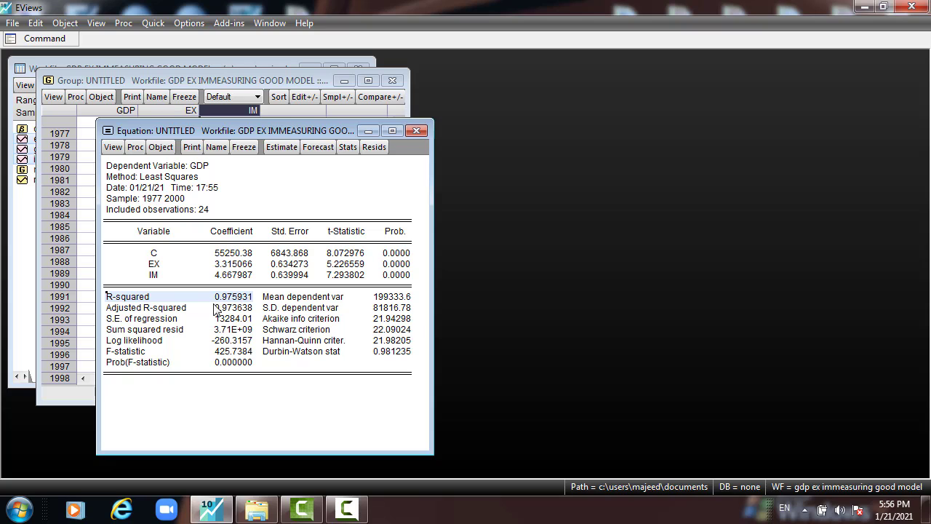
click(227, 354)
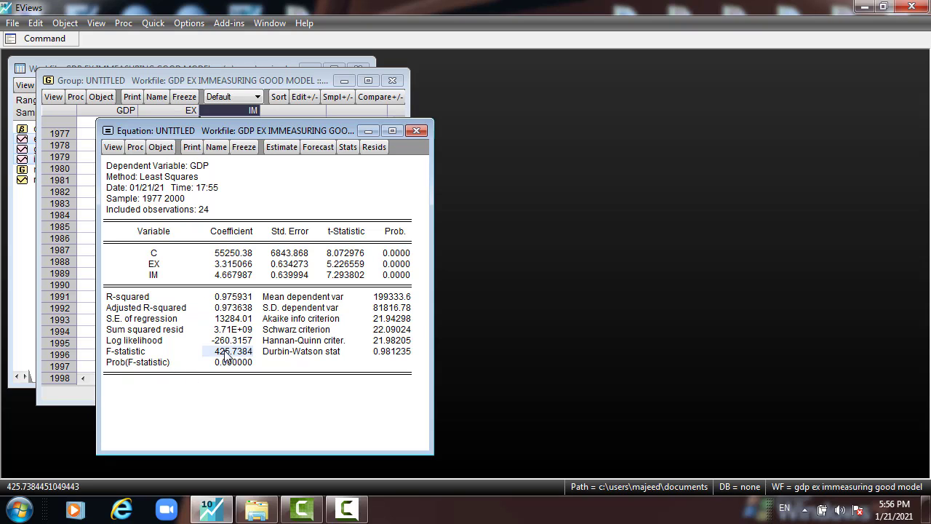
click(133, 354)
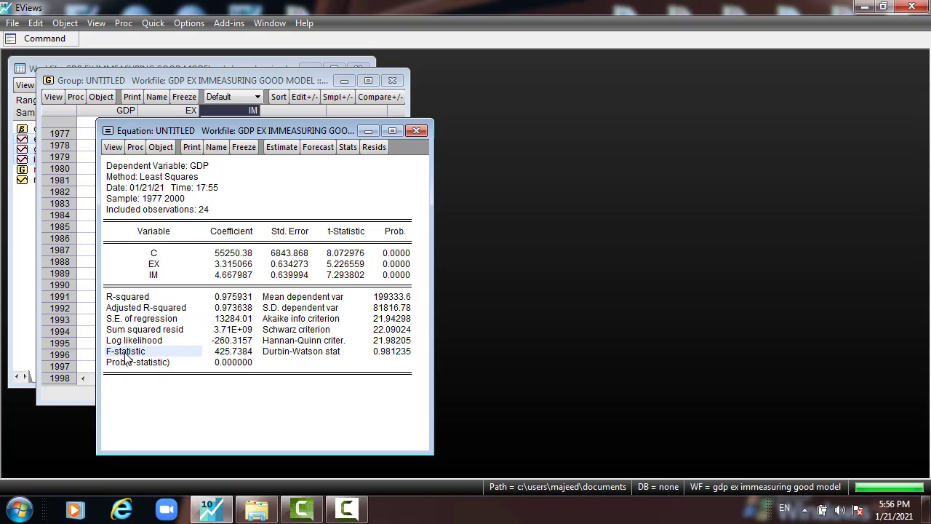
click(228, 355)
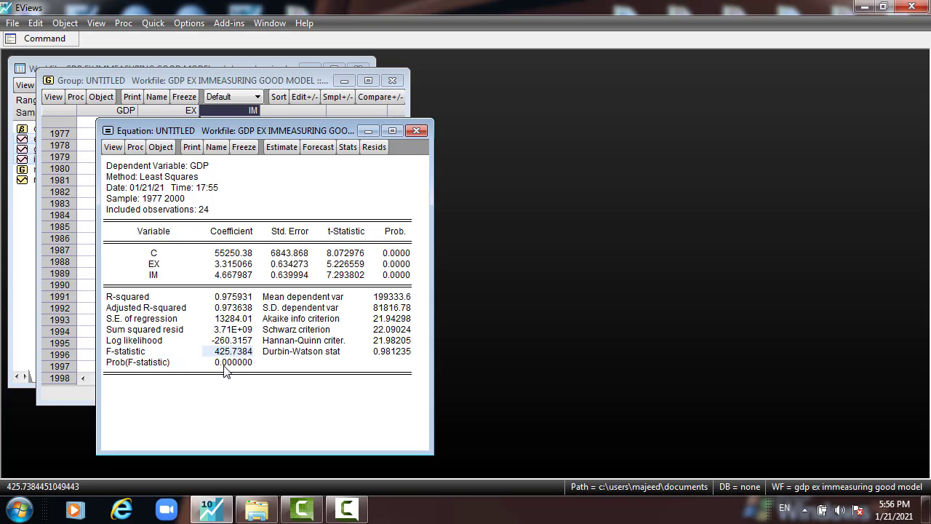
click(231, 366)
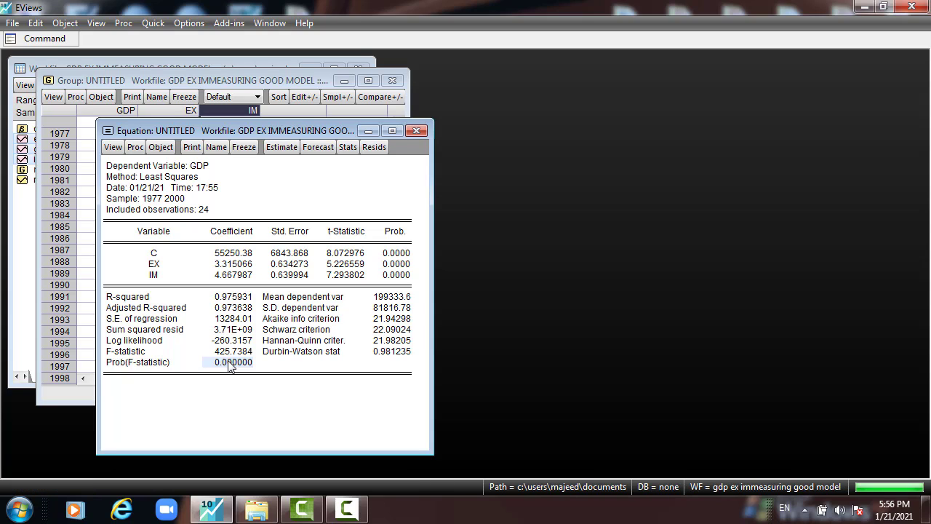
Examine the coefficients, t-statistics and probabilities of EX and IM and the dependent variable in the regression output.
click(155, 265)
click(156, 275)
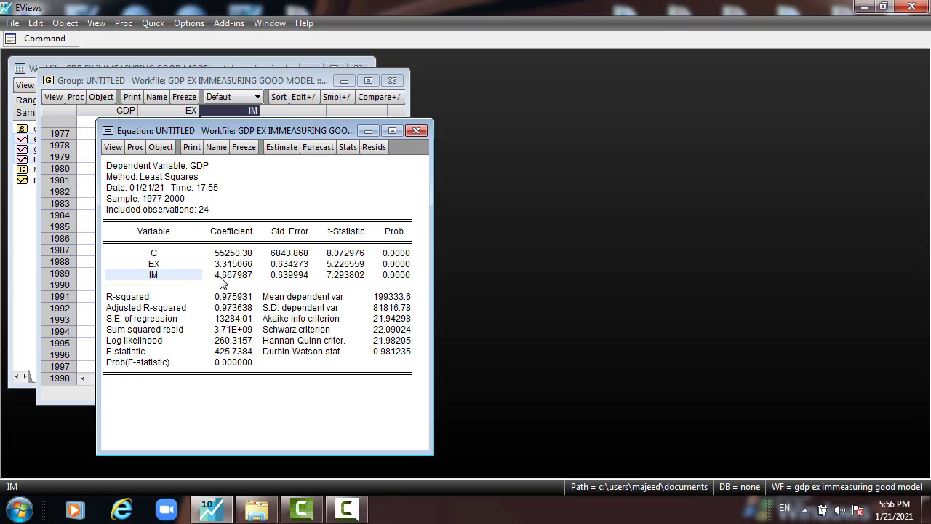
click(160, 265)
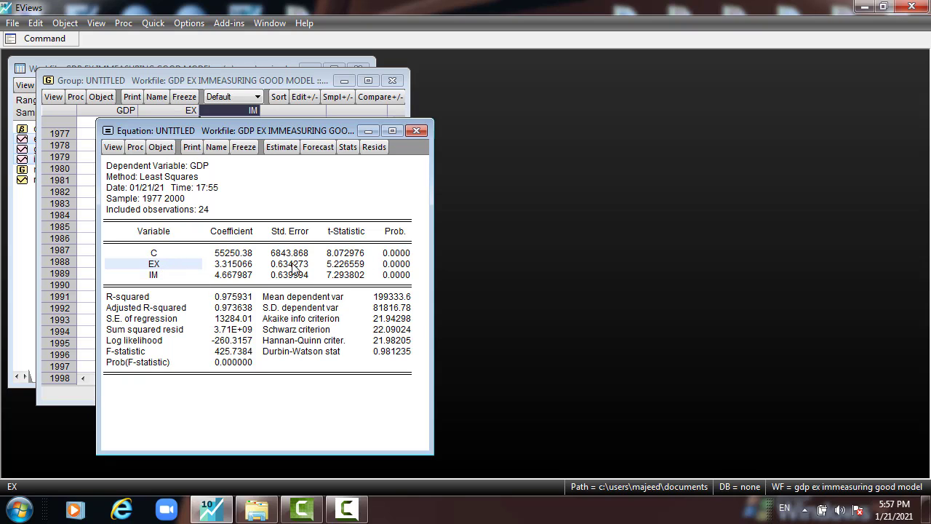
click(342, 265)
click(387, 265)
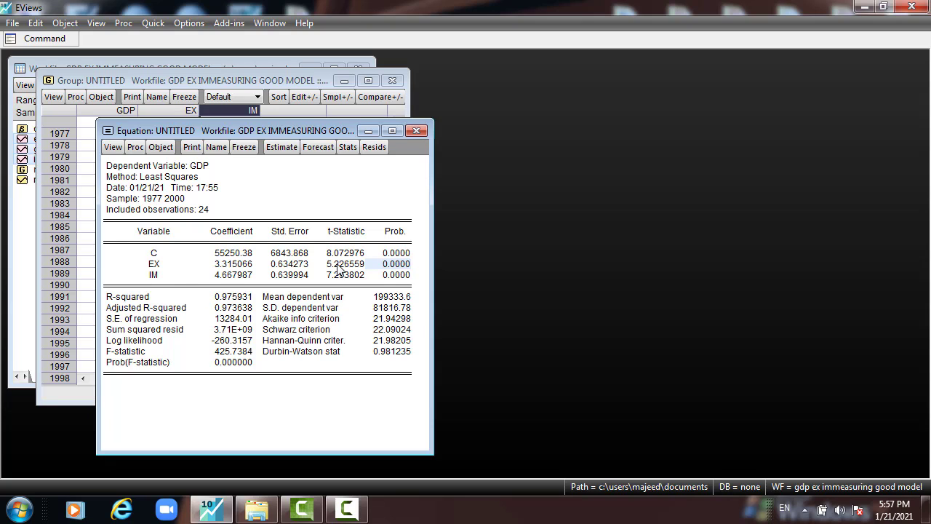
click(386, 276)
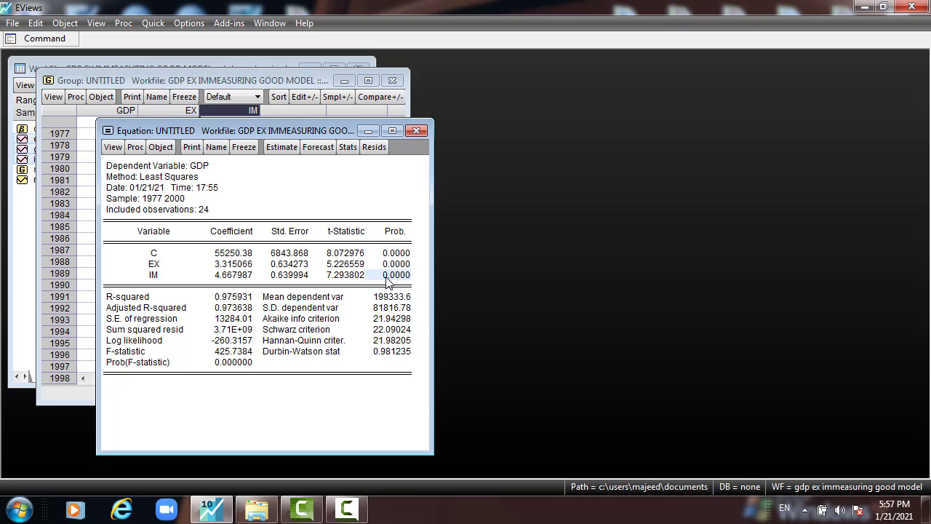
click(396, 266)
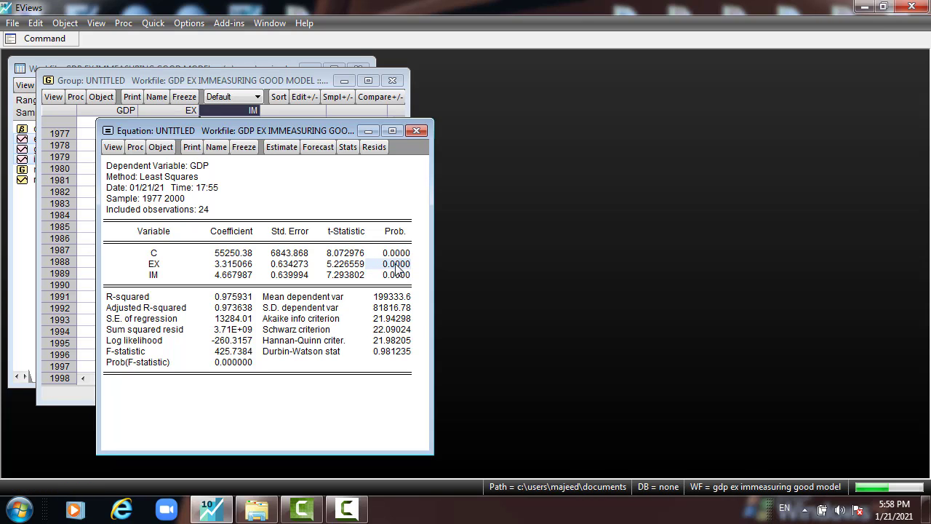
click(199, 169)
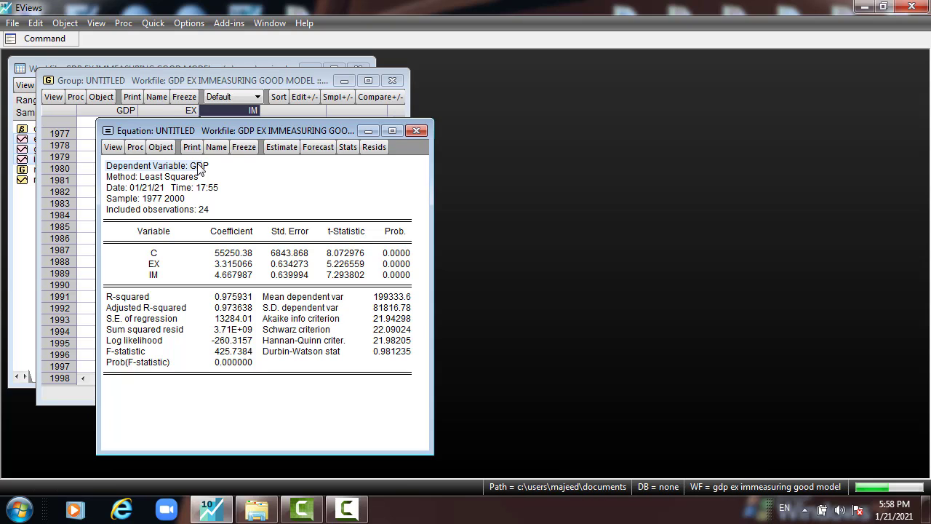
Run the Breusch-Godfrey serial correlation LM test on the residuals with 2 lags and examine the Obs*R-squared row with its probability.
click(45, 40)
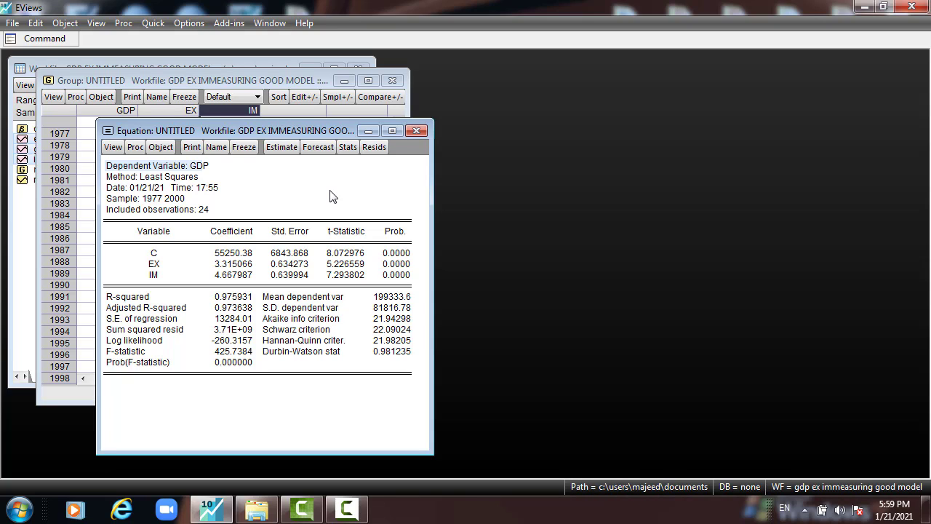
click(113, 148)
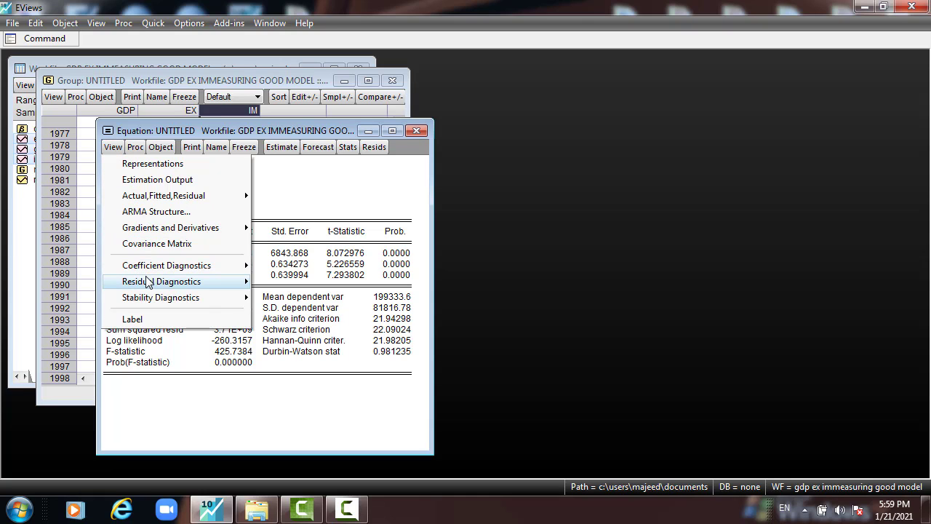
mouse_move(147, 282)
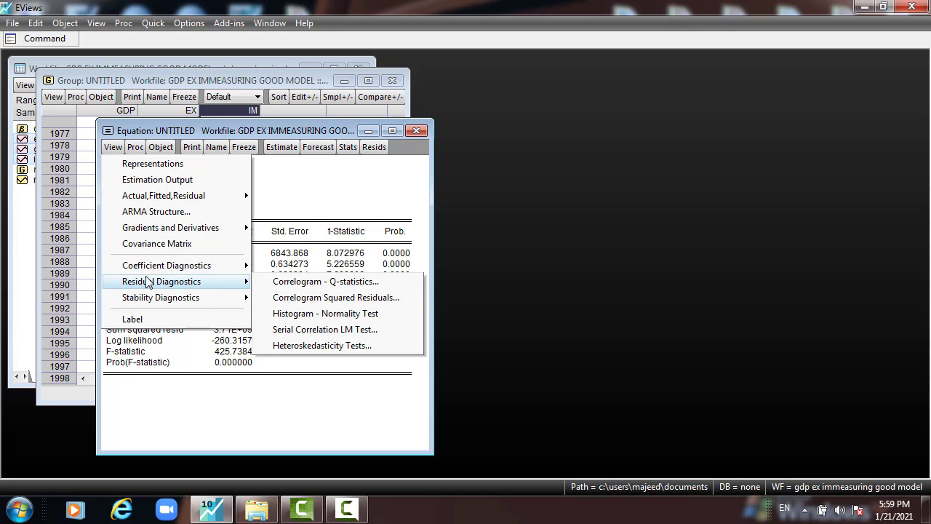
click(320, 330)
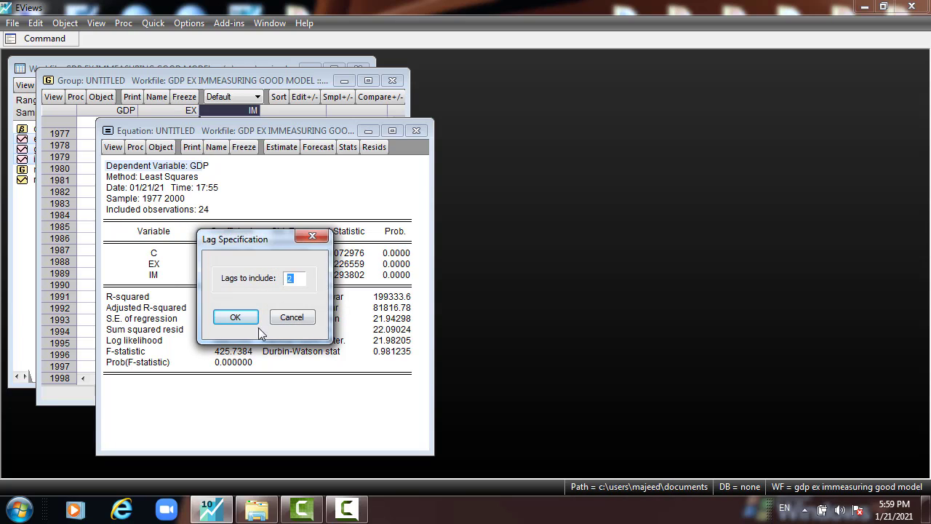
click(303, 283)
click(235, 321)
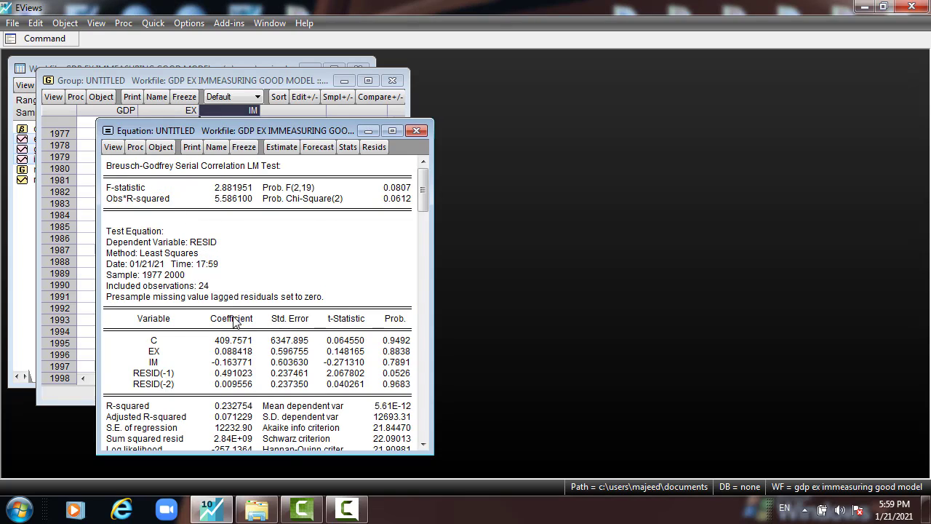
click(125, 201)
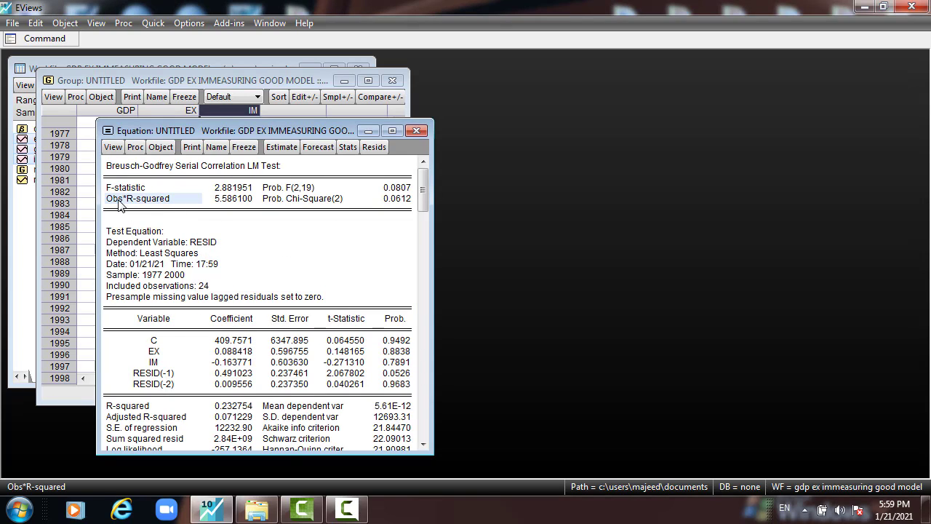
drag(158, 207, 395, 205)
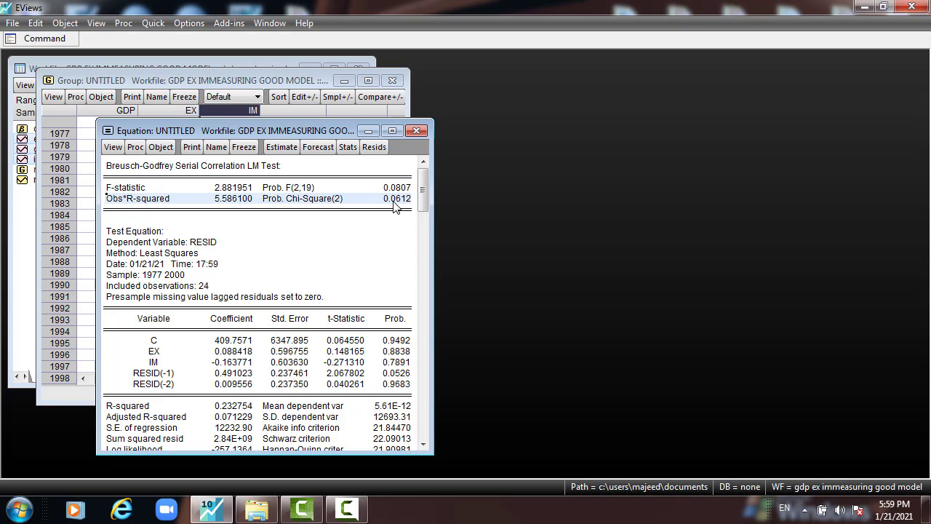
Write on a new line of the command notes "The model must be free from serial correlation:HN: Residuals are not serailly correlated;HA: Residuals are serially correlated.".
click(61, 41)
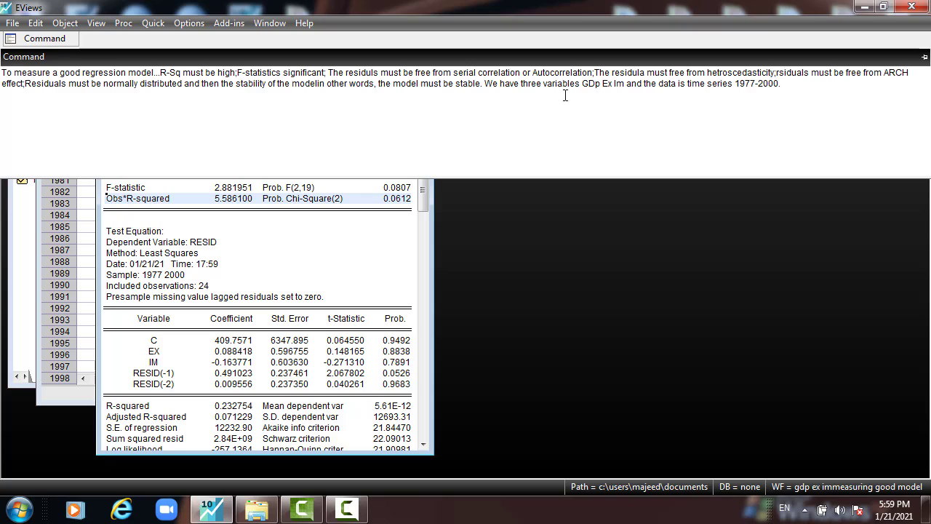
click(793, 84)
key(Return)
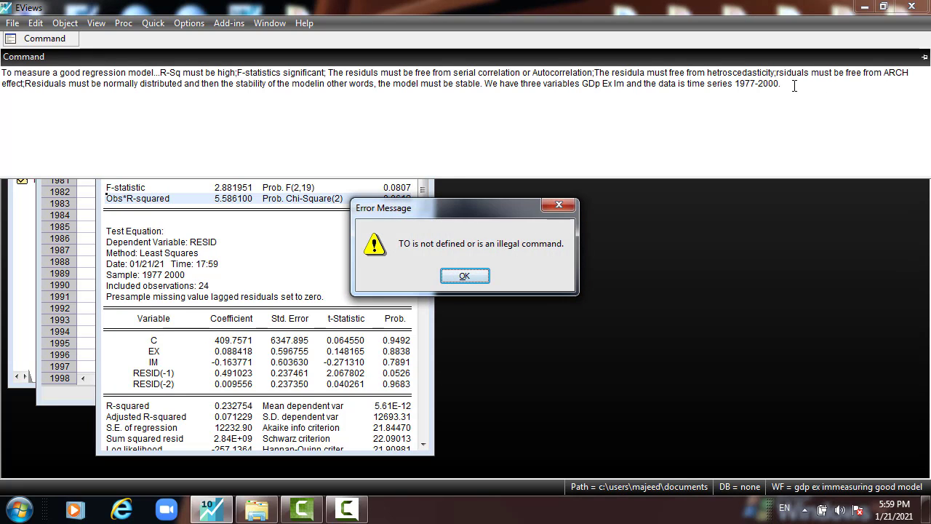
click(465, 275)
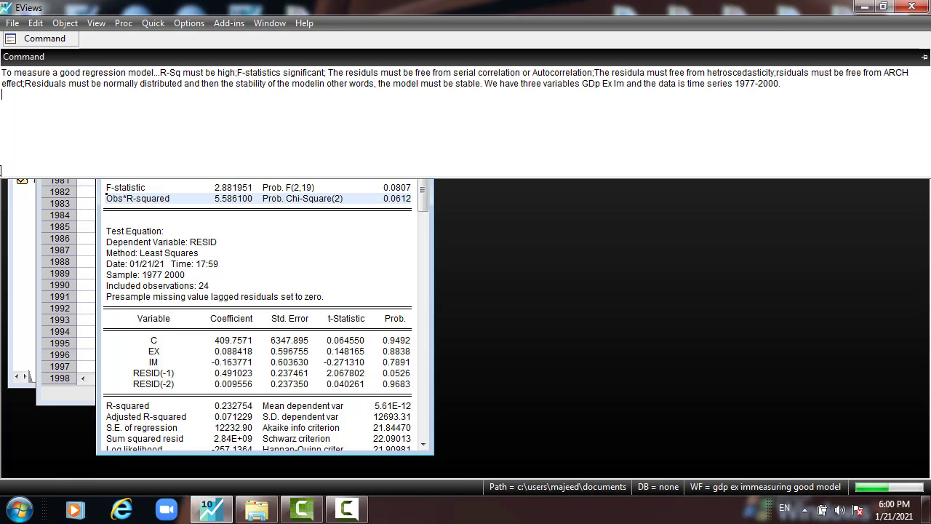
text(The)
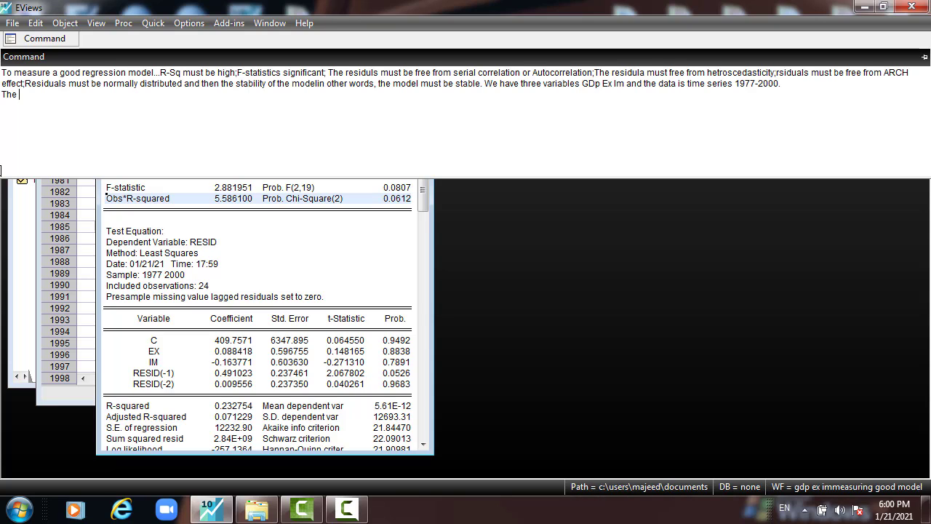
text( model must be free from seri)
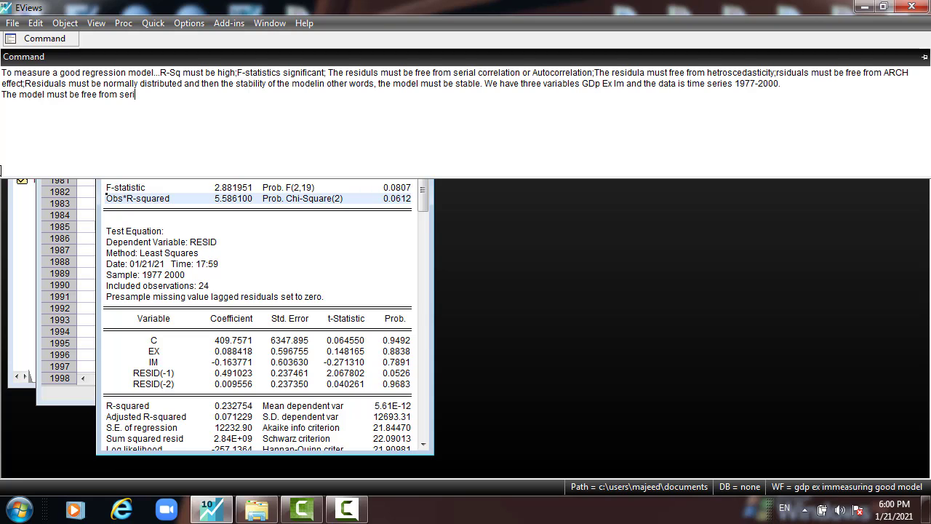
text(al correlation:HN: Resid)
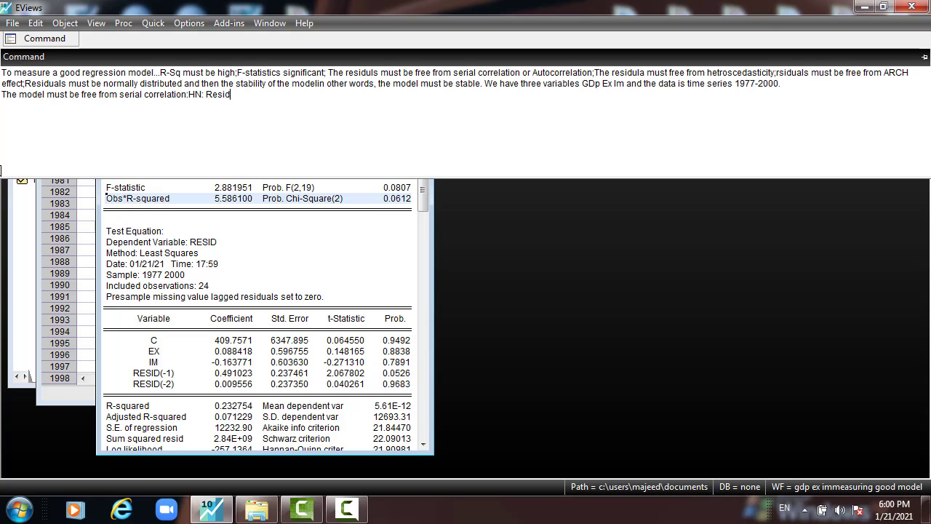
text(uals are not serailly correlated)
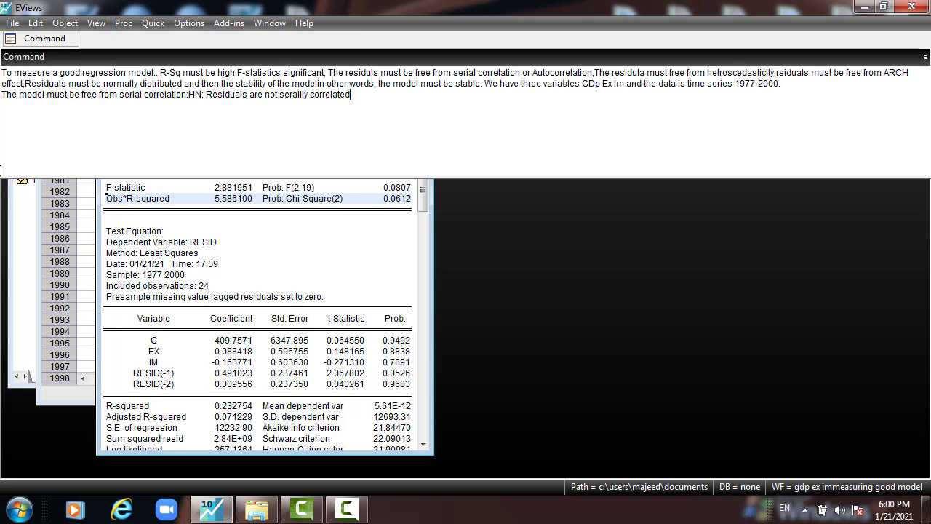
text(;HA: Residuals are serially)
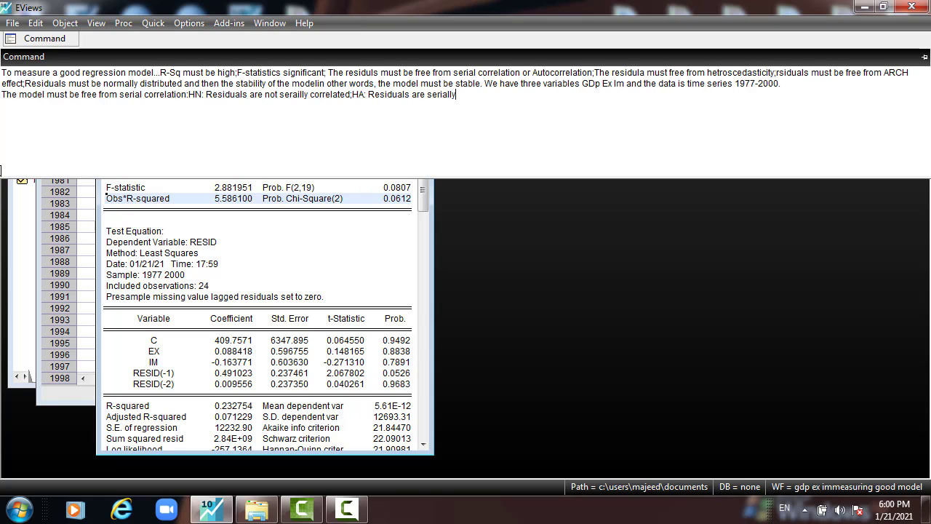
text( correlated.P-value 0)
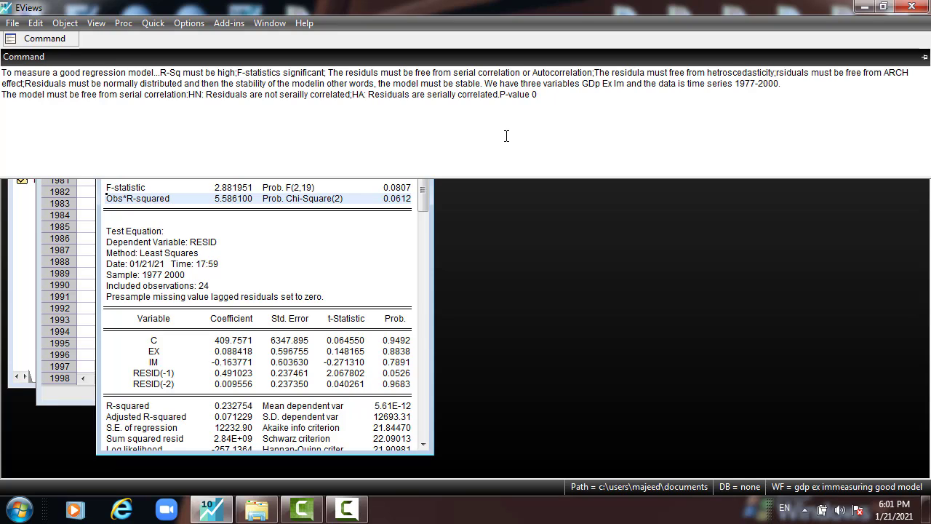
Append the conclusion "P-value 6.1% which is greater than 5%,meaning that we have to accept HN and reject alternative hypotheses,this means the model is free from serial correlation.".
key(BackSpace)
text(6.1% which is greater tha)
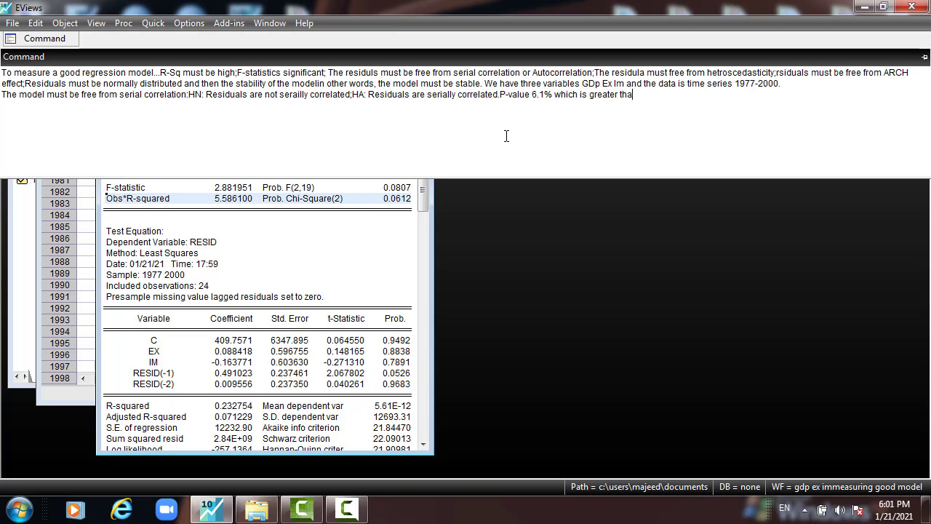
text(n 5%,meaning that we ha)
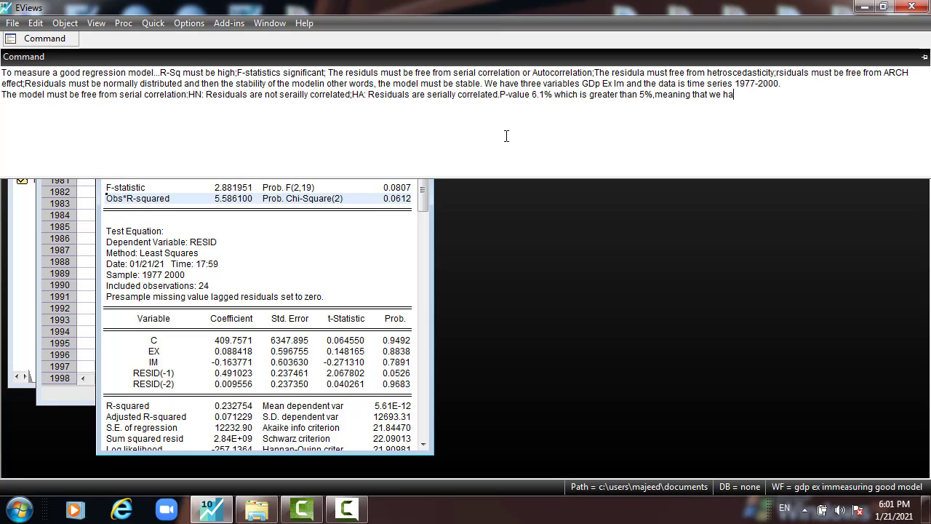
text(ve to accept HN and re)
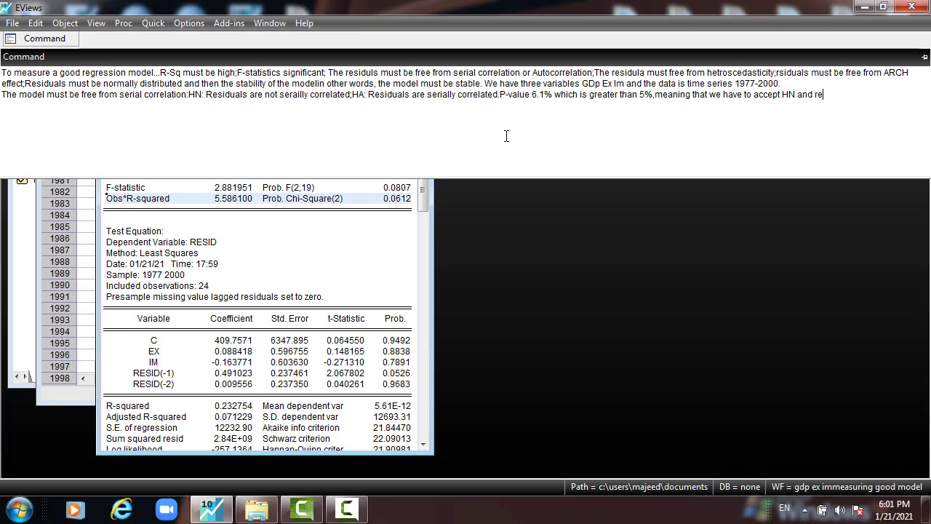
text(ject alternative hypotheses)
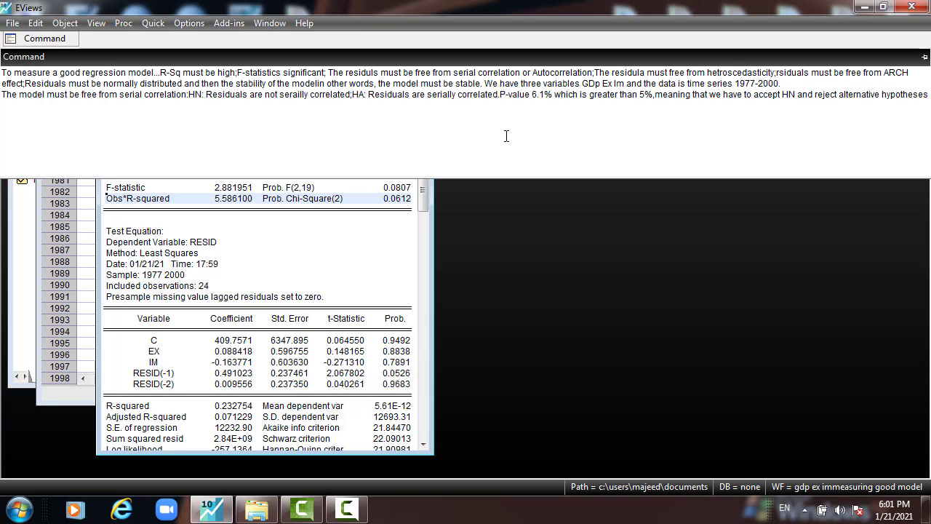
text(,)
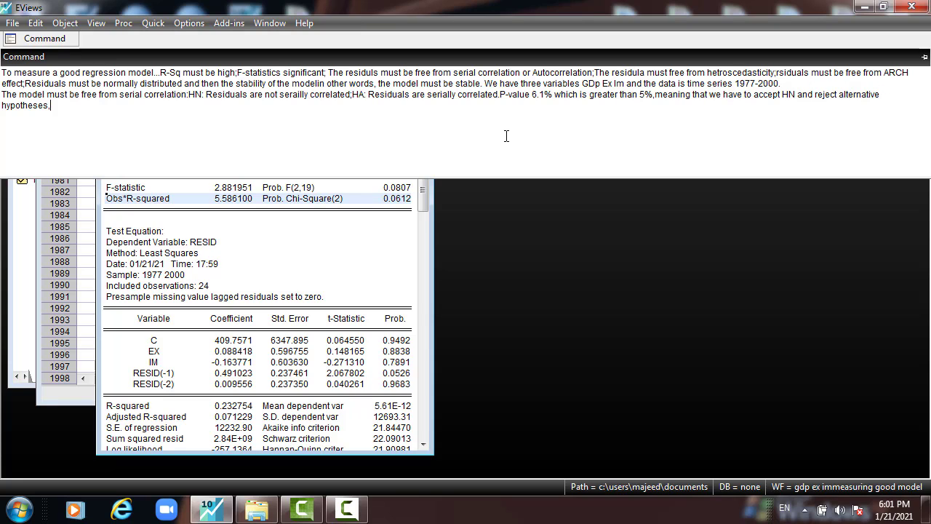
text(this means the model)
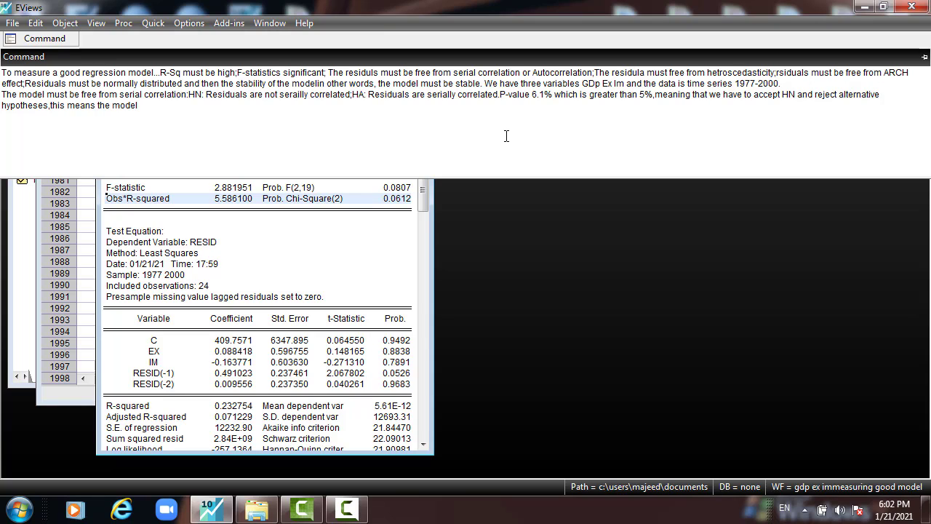
text( is free from serial correlation)
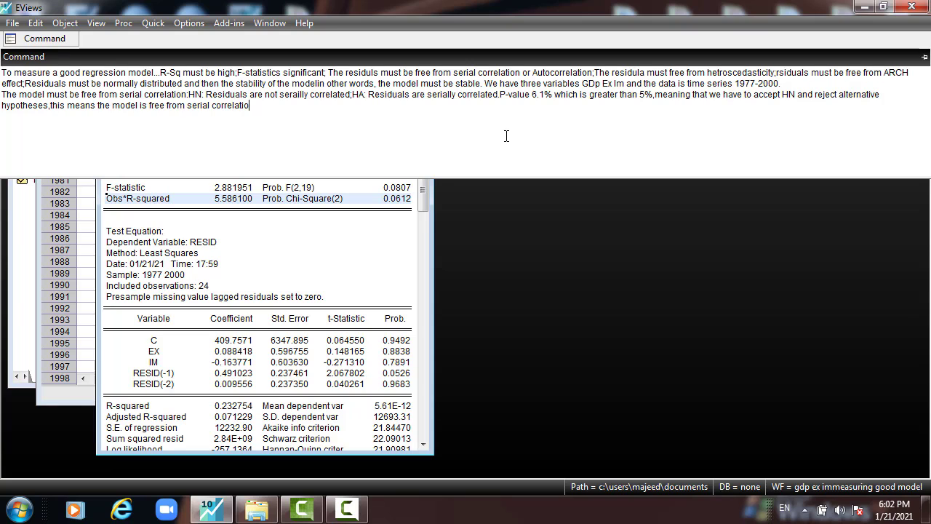
text(.)
key(Return)
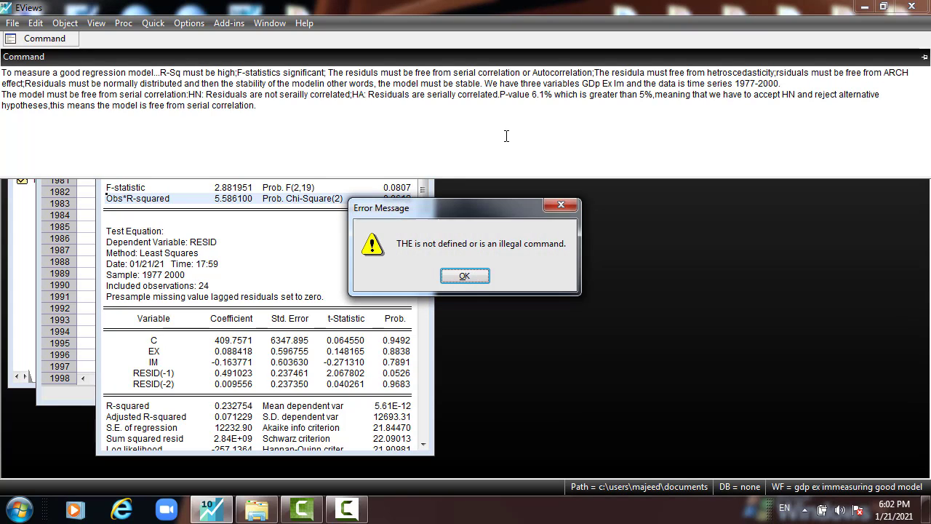
click(474, 276)
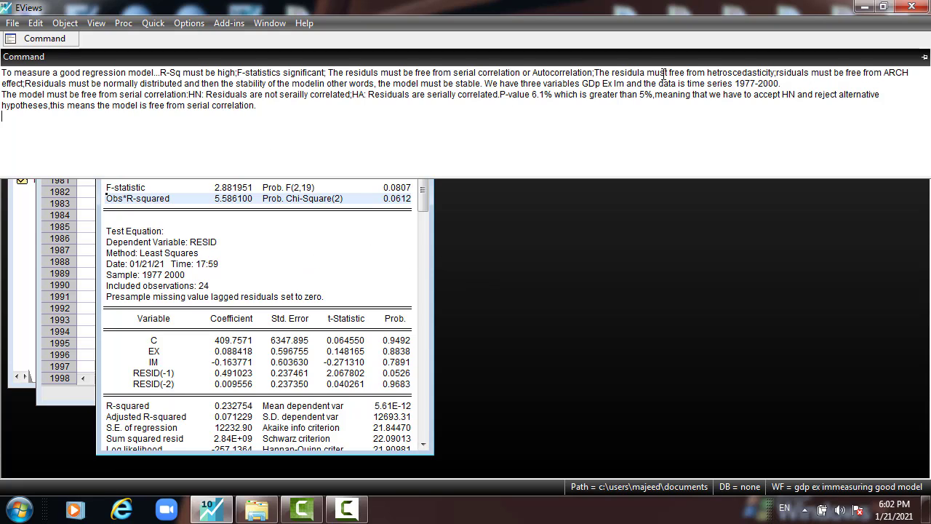
Run the Breusch-Pagan-Godfrey heteroskedasticity test on the residuals with regressors c ex im and examine the Obs*R-squared row with its probability.
drag(620, 76, 775, 73)
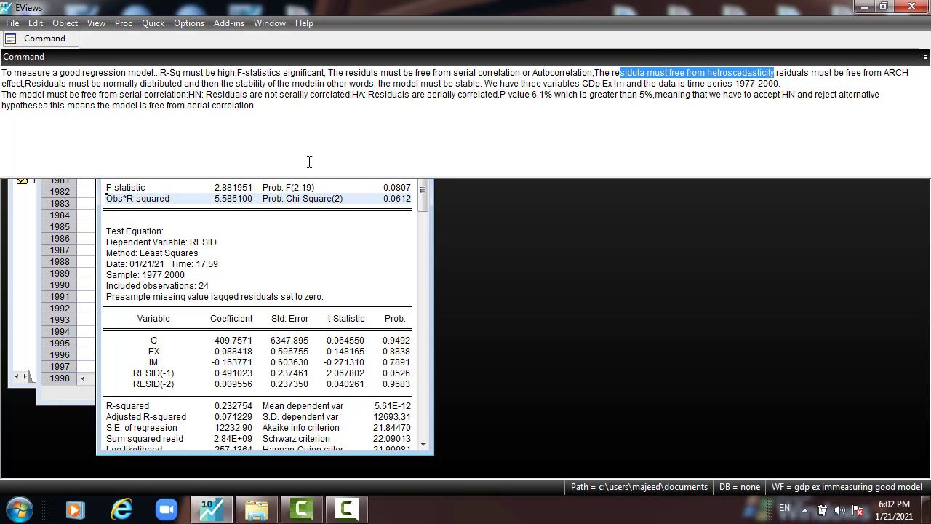
click(264, 222)
click(115, 148)
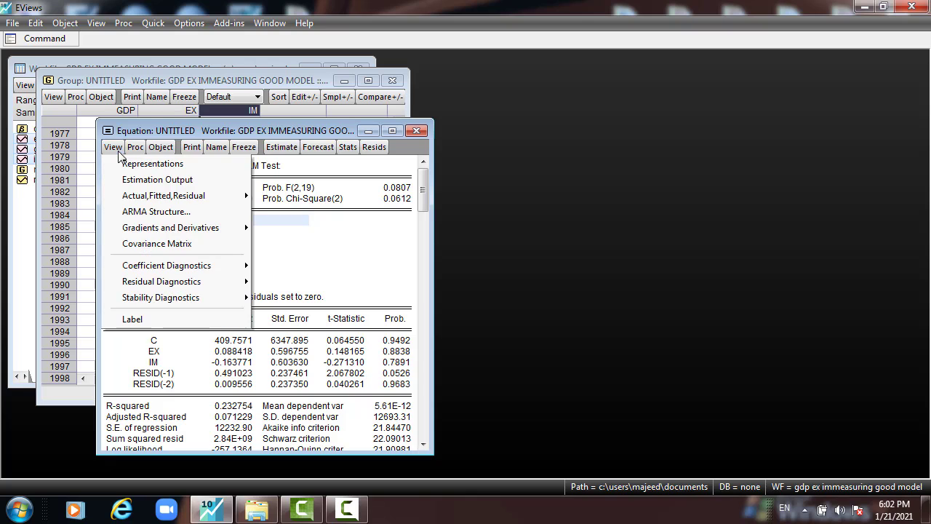
mouse_move(161, 287)
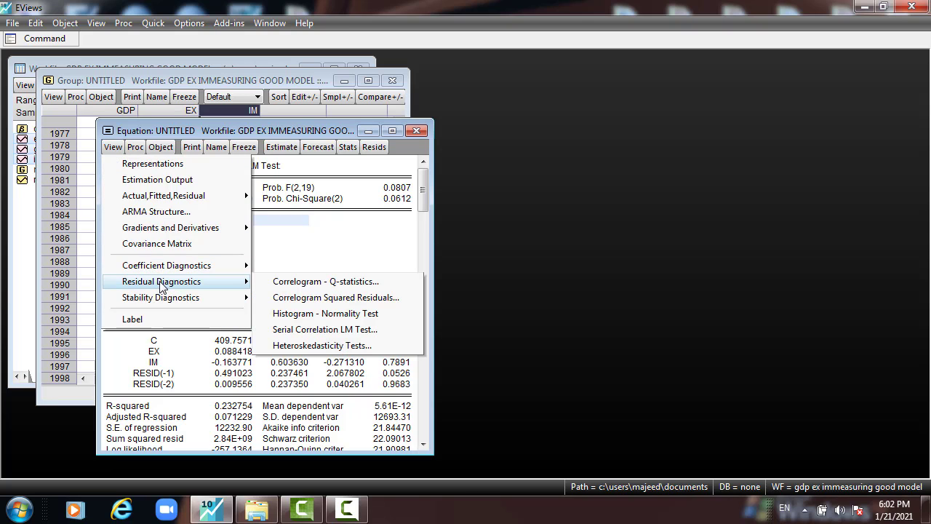
click(289, 347)
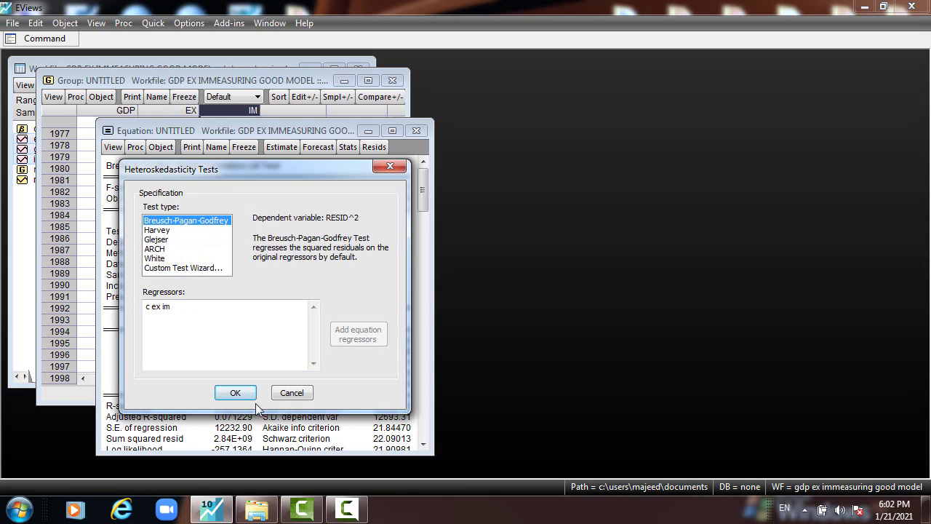
click(235, 393)
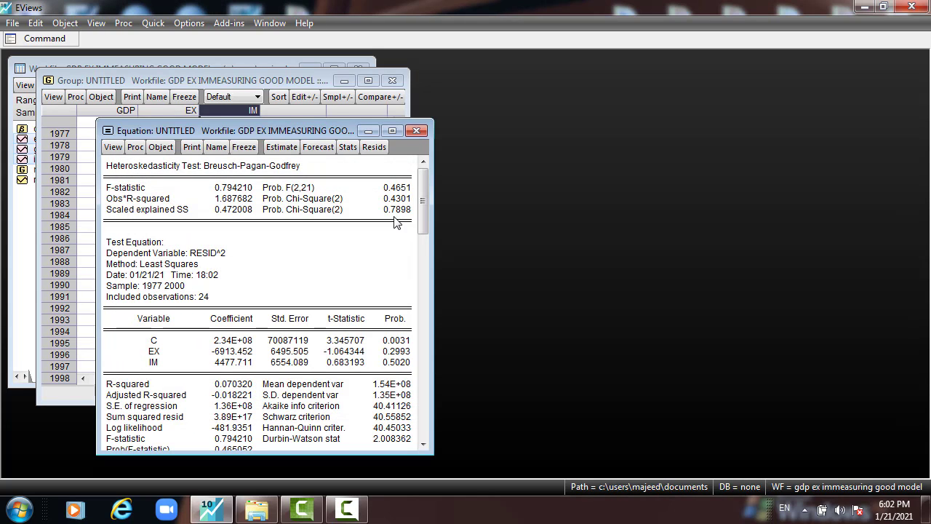
click(136, 200)
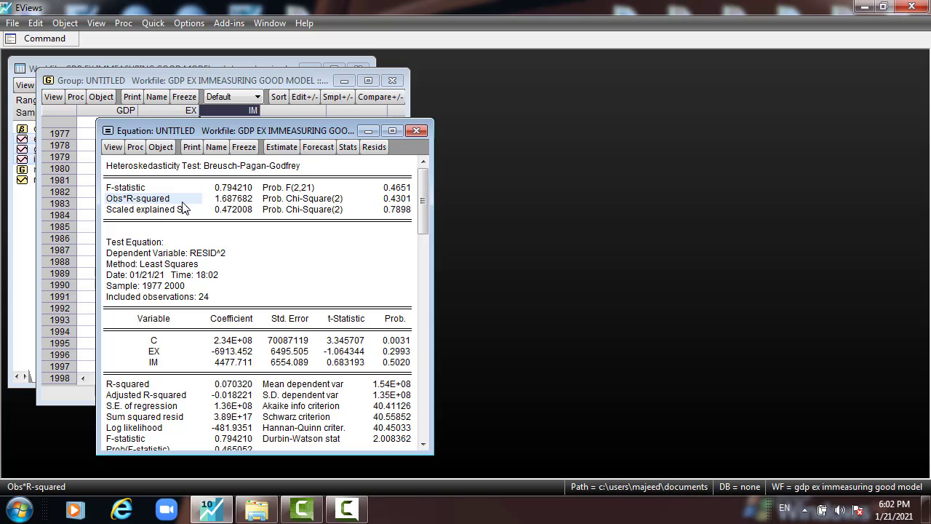
drag(215, 207, 401, 206)
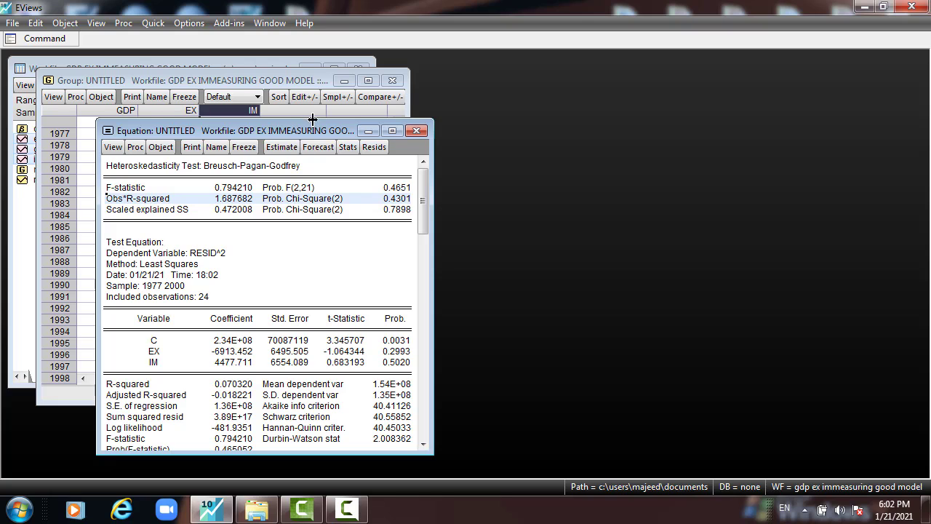
Append to the command notes "HN: the residuals are not hetroscedastiy amf HA: Residuals are hetroscedasticity,meaning that HN is Homoscedastic ,".
click(46, 39)
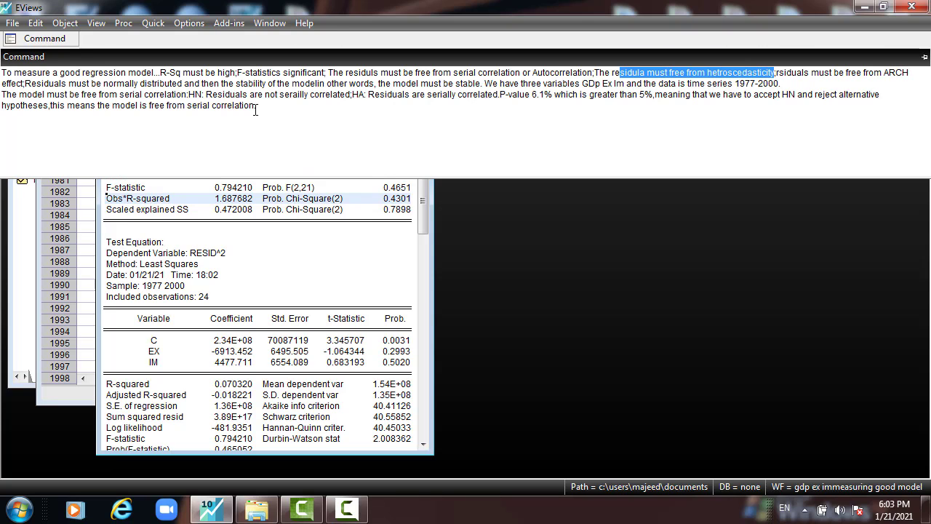
click(269, 106)
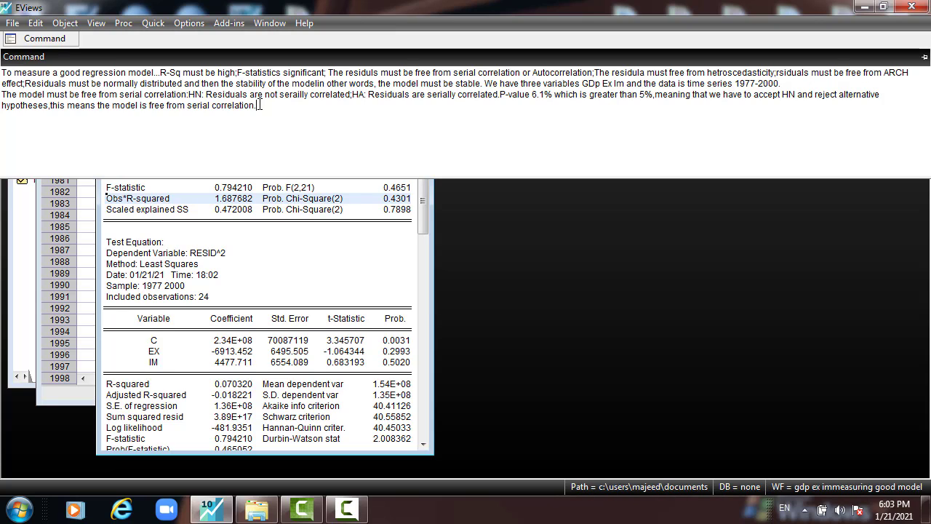
text(HN)
text(: the residula)
key(BackSpace)
text(als are fr)
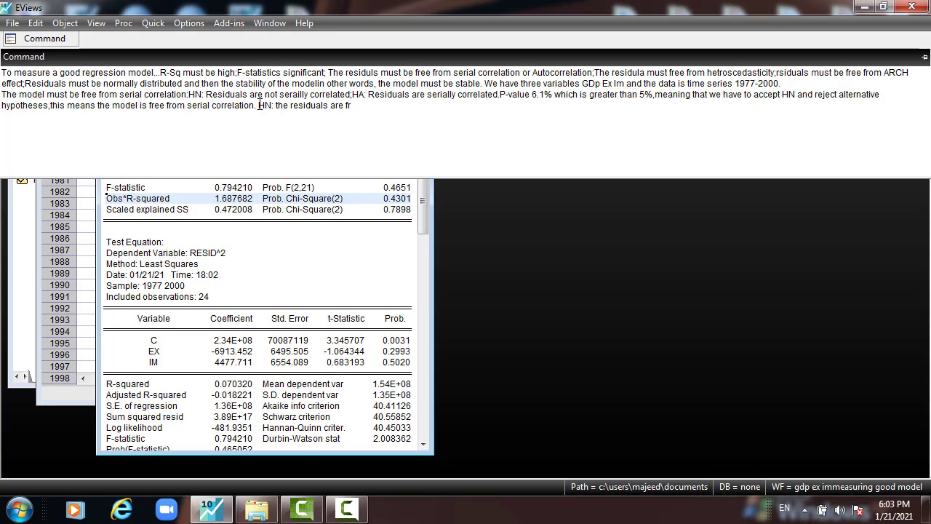
key(BackSpace)
key(BackSpace)
text(not h)
text(e)
text(tros)
text(cedast)
text(ic)
text( amf)
text( HA)
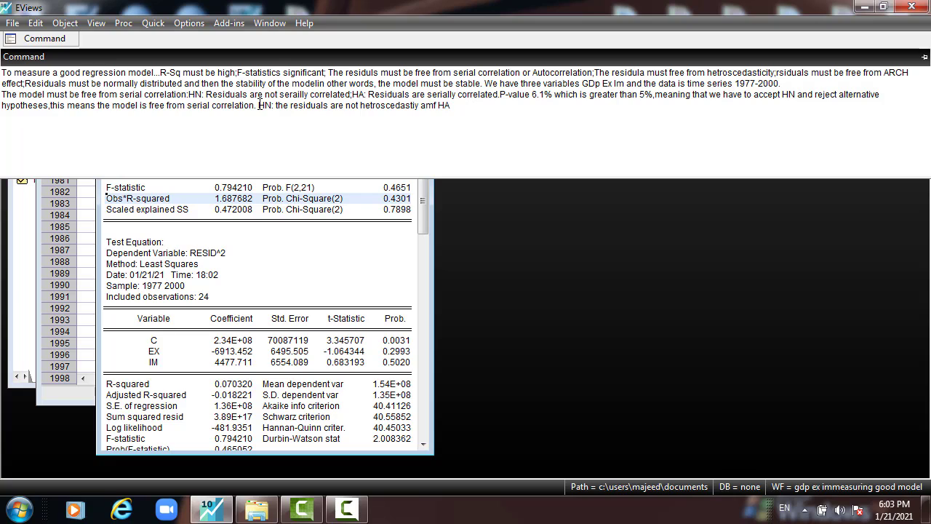
text(: Residuals are hetroscedasti)
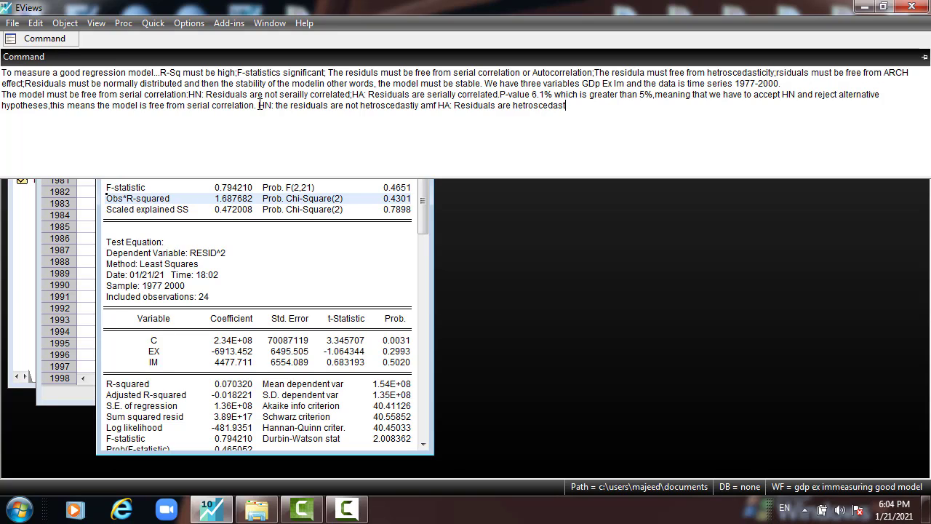
text(city,meaning that HN is Ho)
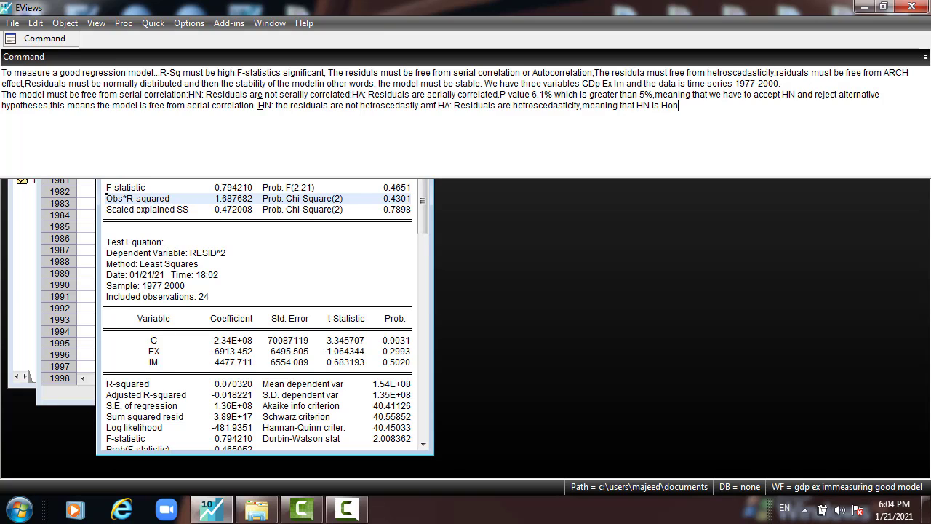
text(moscedastic ,)
Append "p-value=43.01% greater than 5% ,meaning that we have to accept Hn and reject the HA.which means that the model is free from HEtroscedasticy.".
text(p-value=43)
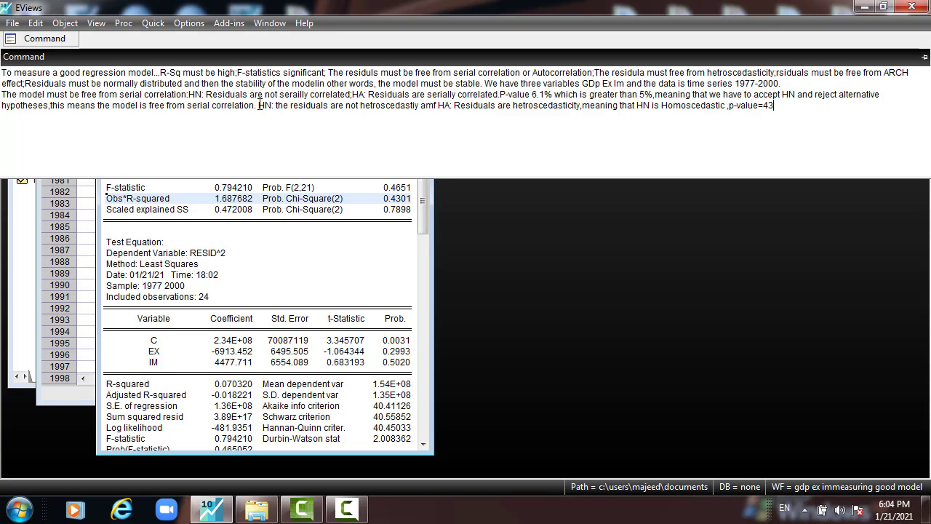
text(.01% greater than 5%)
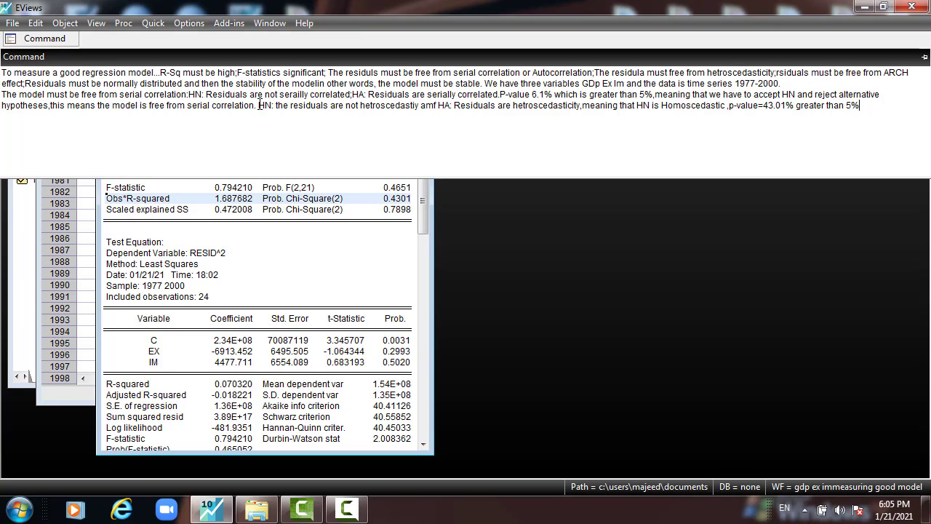
text( ,meaning that we have to accept)
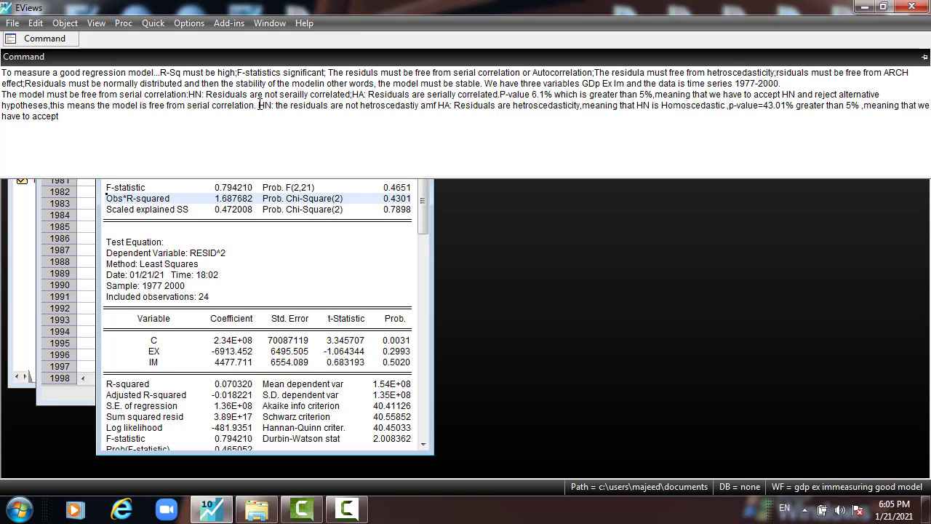
text( Hn and reject the HA.which m)
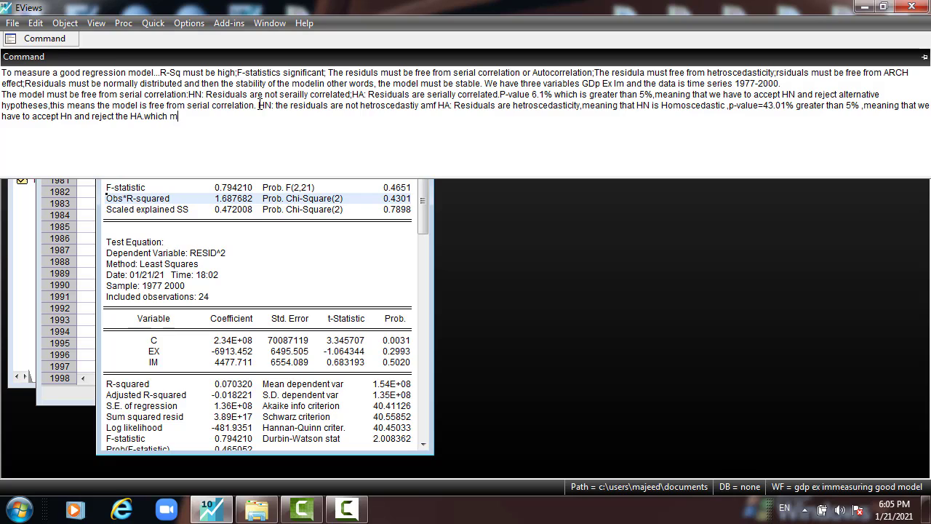
text(eans that the model)
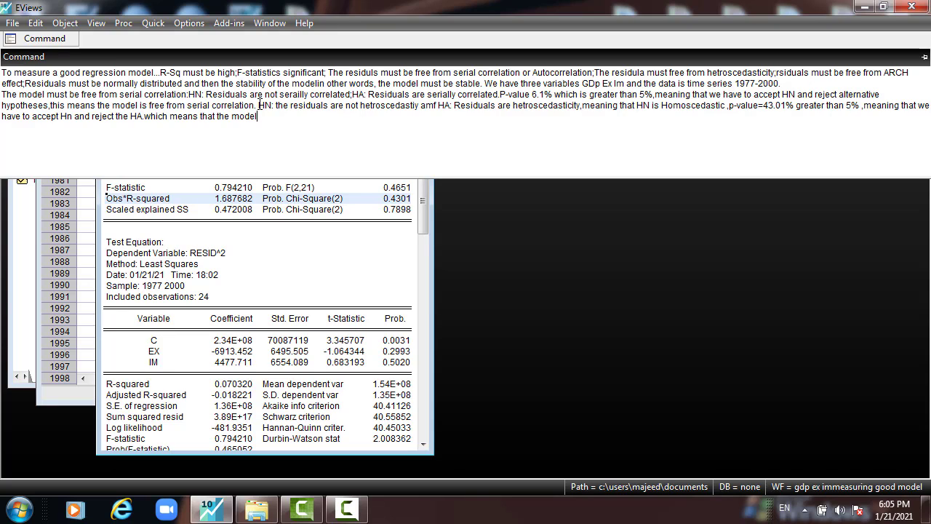
text( is free from HEtroscedastic)
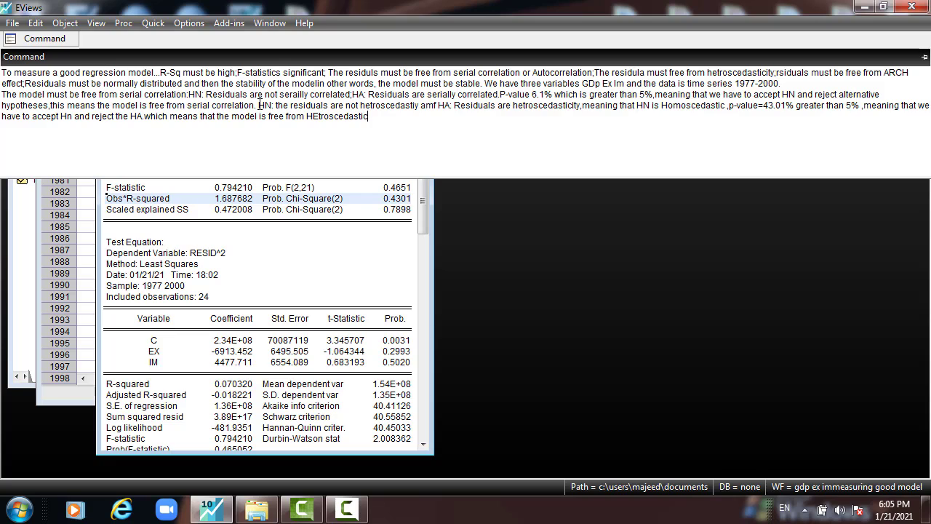
text(y.)
click(272, 243)
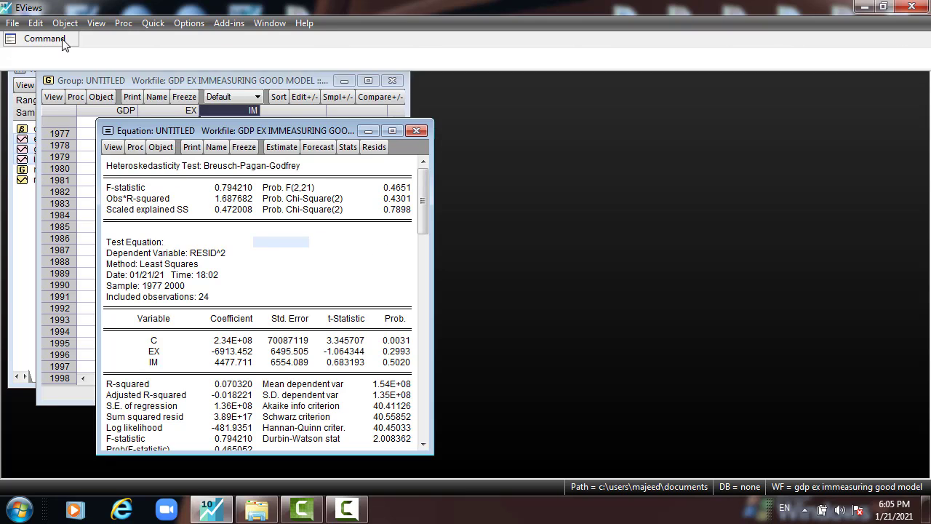
Run the ARCH heteroskedasticity test on the residuals with 1 lag and examine the Obs*R-squared row with its probability.
mouse_move(37, 40)
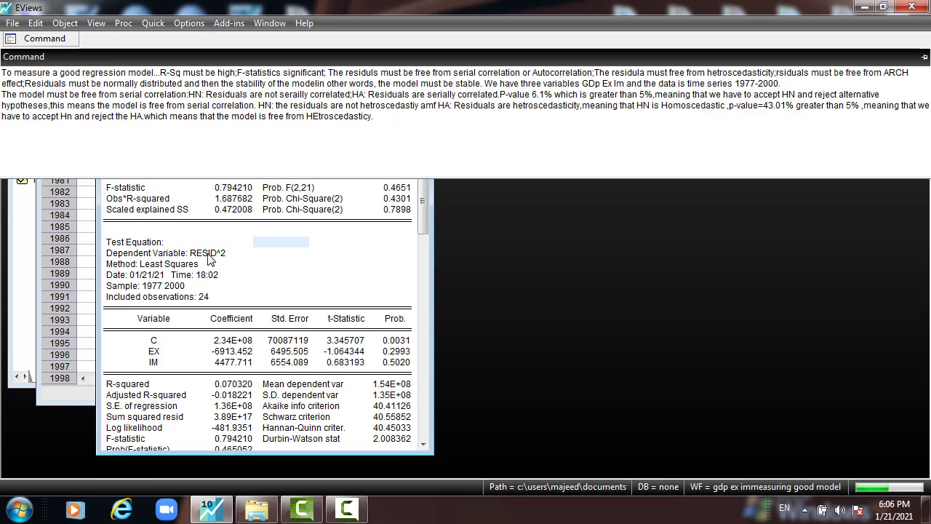
click(193, 253)
click(129, 148)
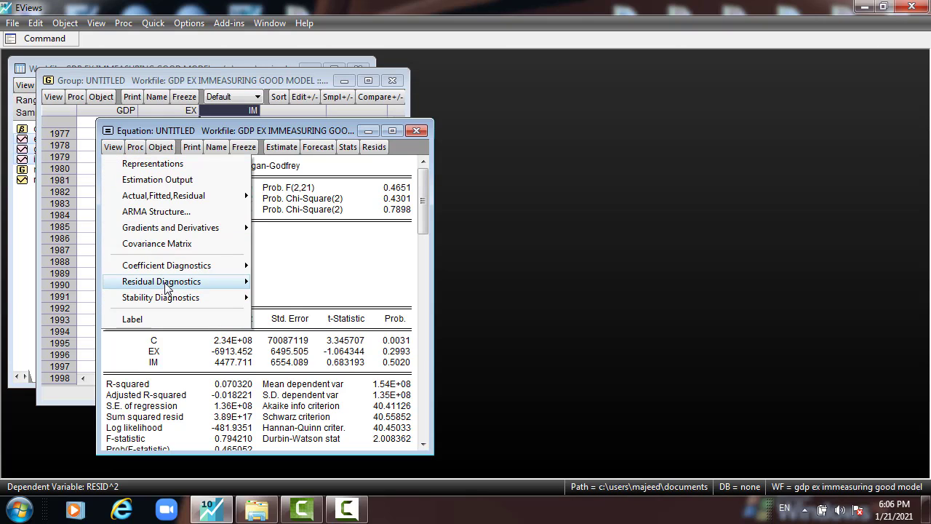
mouse_move(167, 284)
click(296, 346)
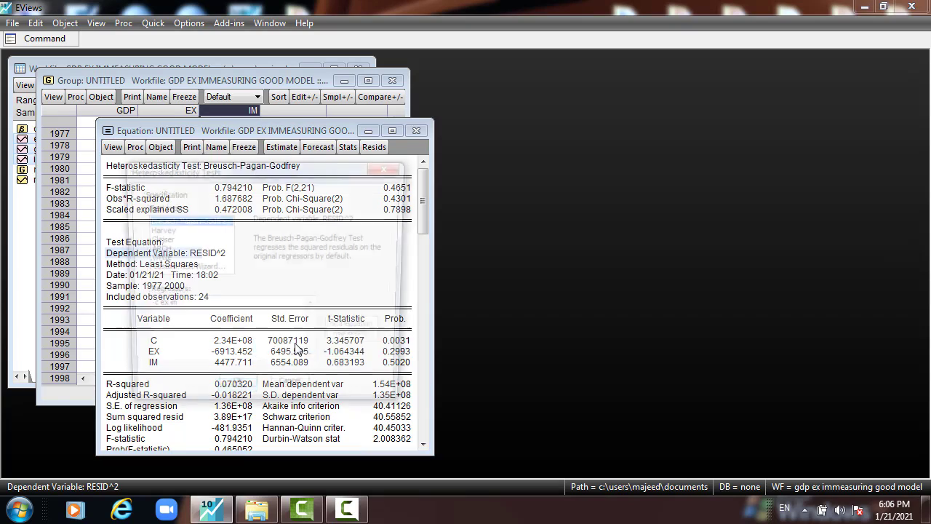
click(160, 249)
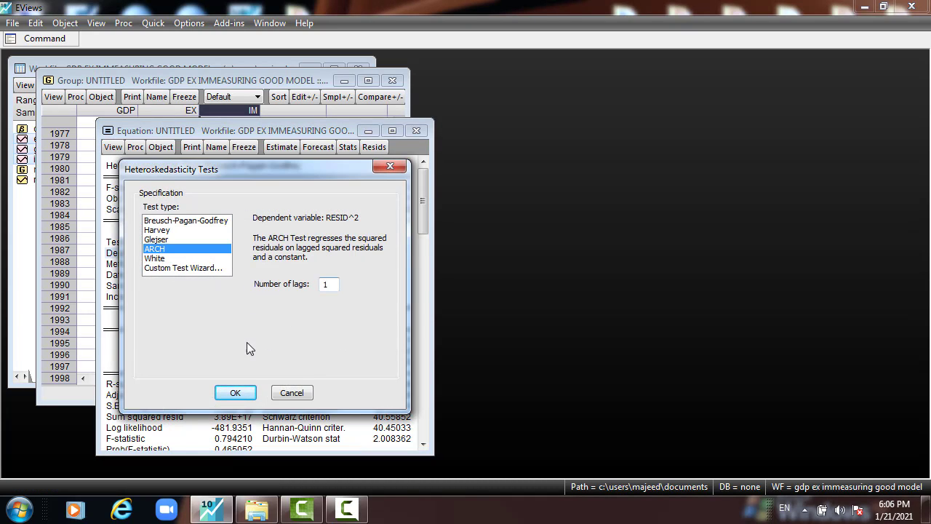
click(233, 393)
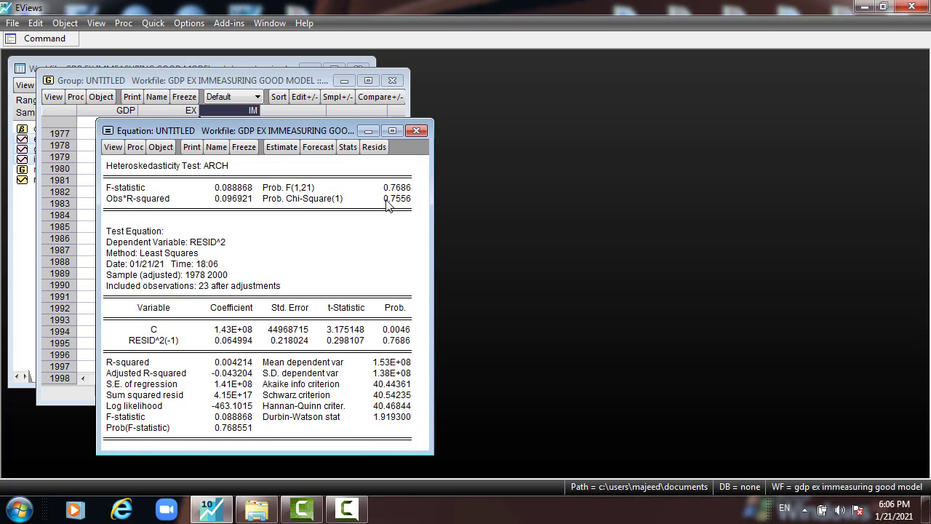
drag(149, 201, 408, 209)
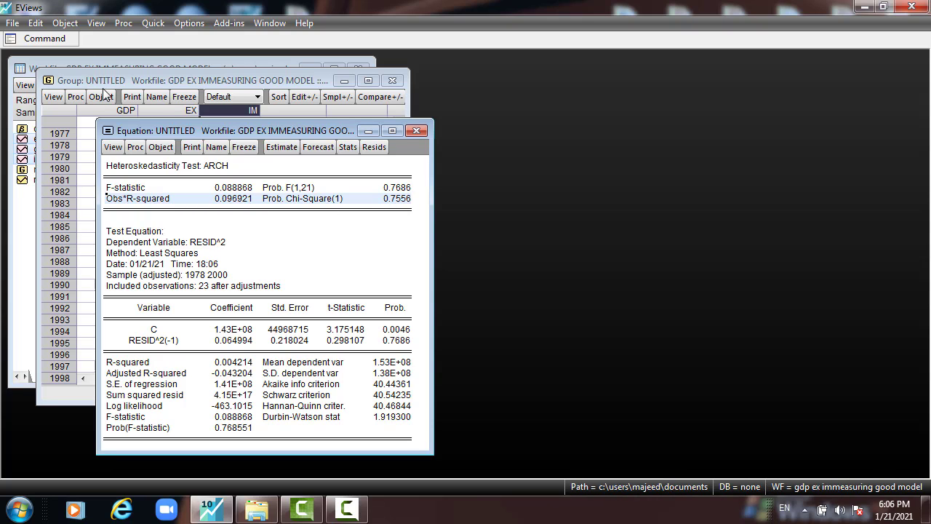
Append to the command notes "HN: the residuals are free from ARCH effect, this a nother good sign of the model.".
click(45, 38)
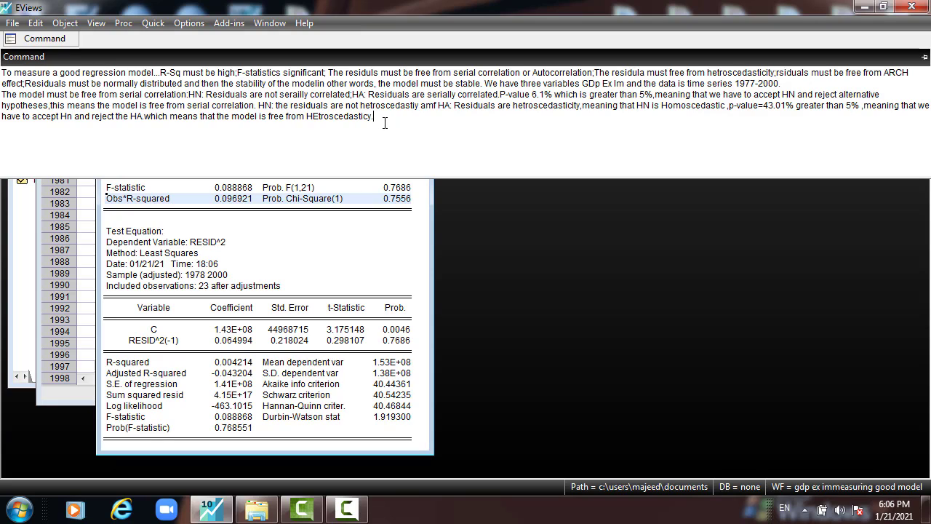
text(H)
text(N: the model)
drag(439, 115, 405, 117)
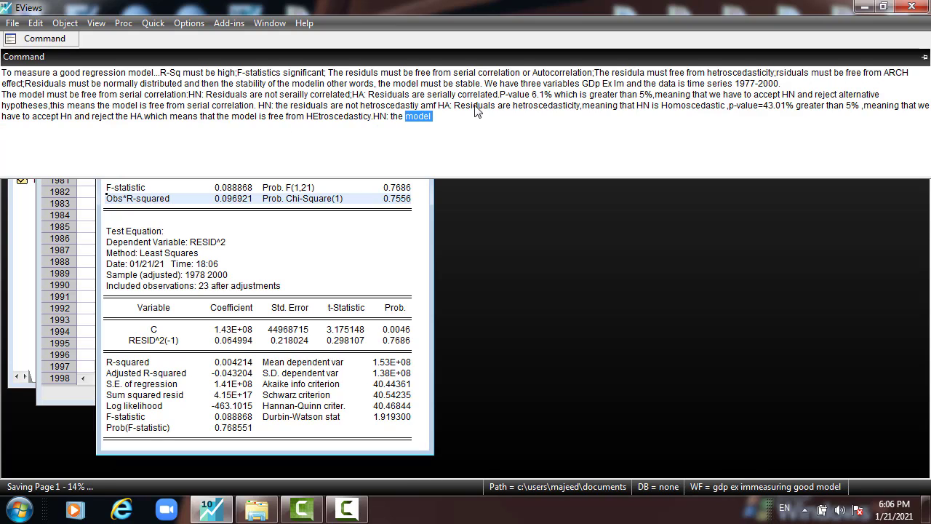
text(res)
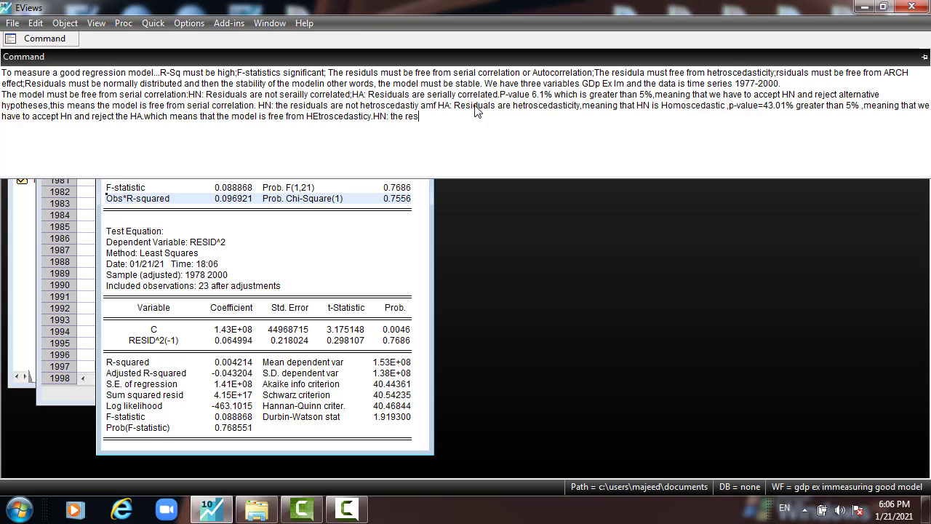
text(iduals)
text( are)
text( free from)
text( AE)
text(RC)
text(H effect,)
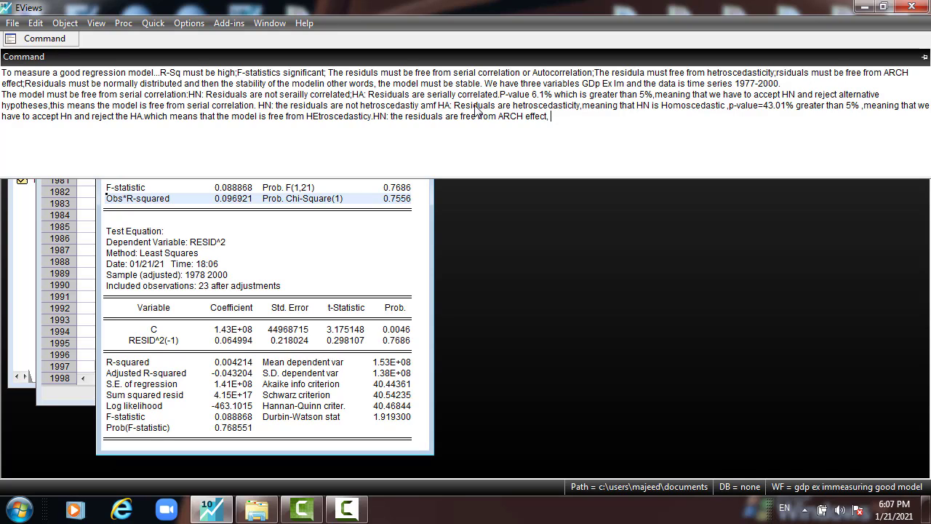
text(this a nother good sign)
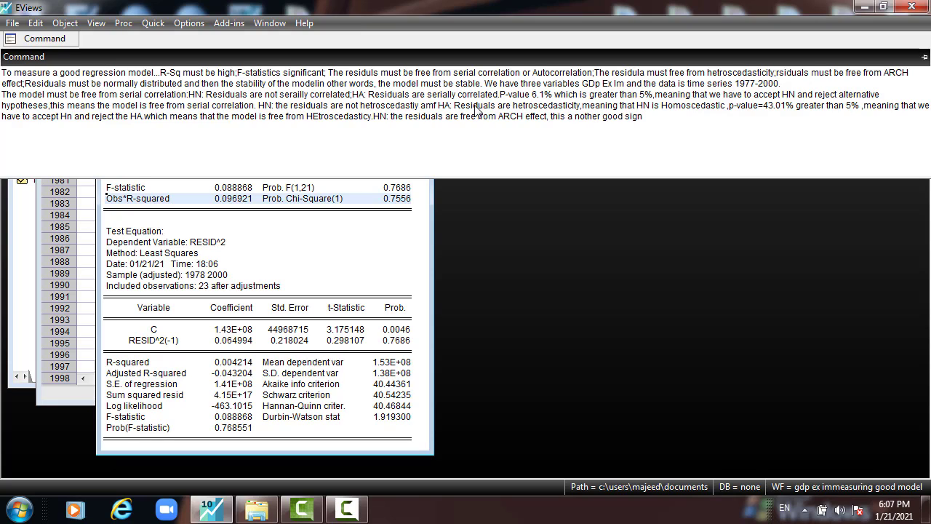
text( of the model.)
click(323, 246)
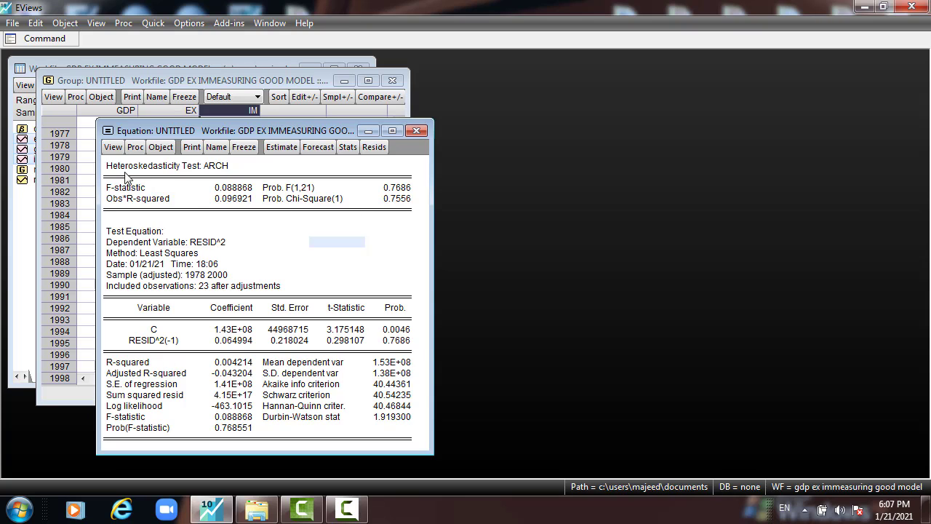
Run the histogram normality test on the equation's residuals to show their distribution and the Jarque-Bera statistic.
click(111, 148)
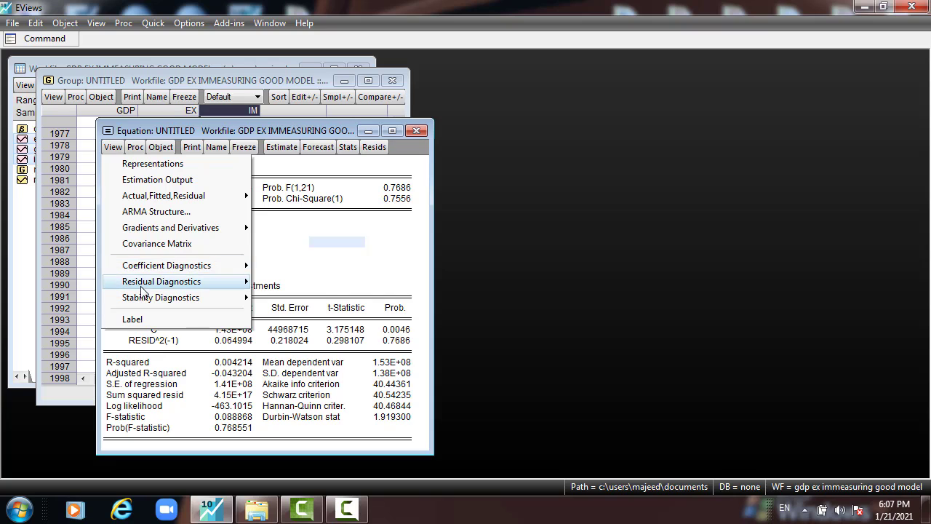
mouse_move(141, 288)
click(297, 314)
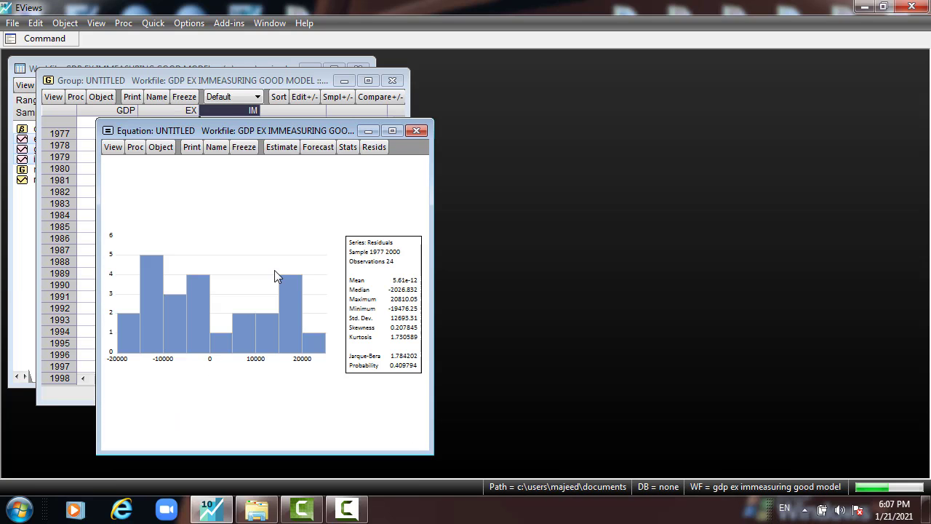
click(111, 148)
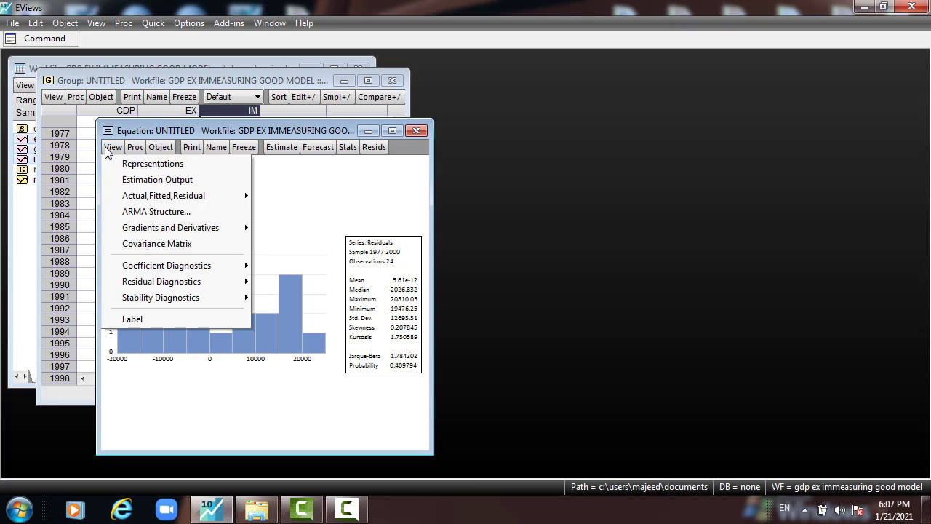
mouse_move(169, 284)
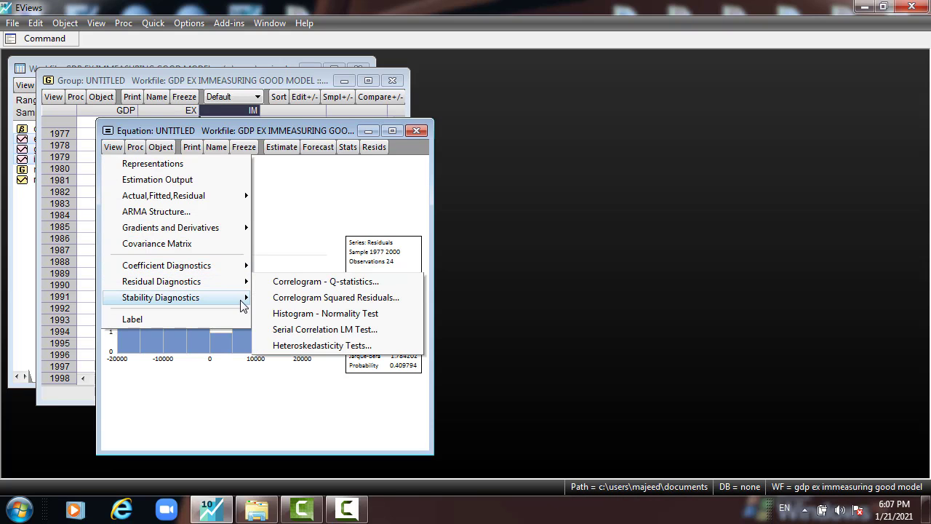
mouse_move(246, 305)
click(336, 207)
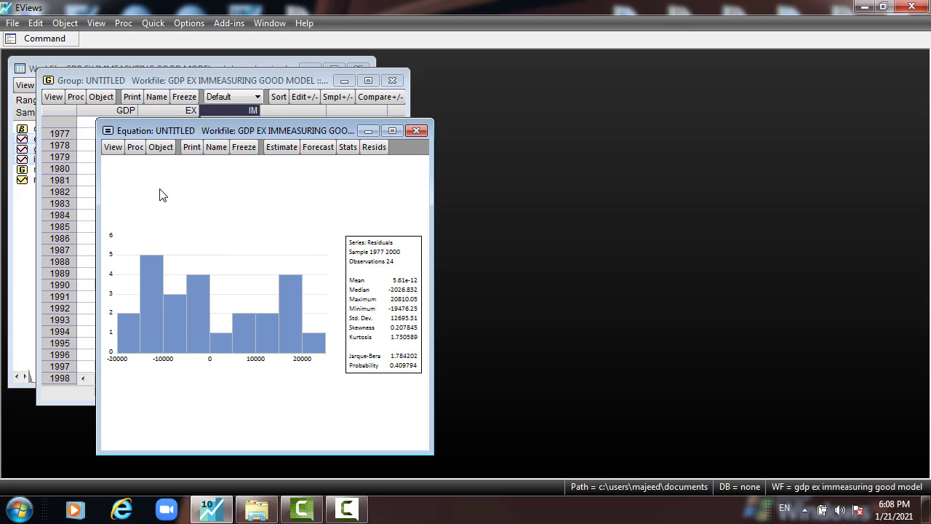
Run the recursive-estimates CUSUM stability test on the equation to plot the CUSUM line against its 5% significance bounds.
click(113, 149)
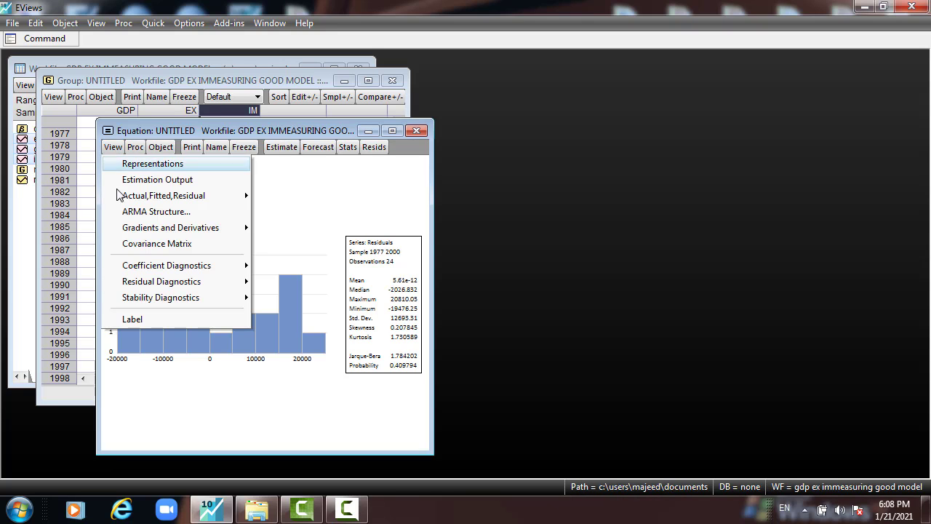
mouse_move(142, 301)
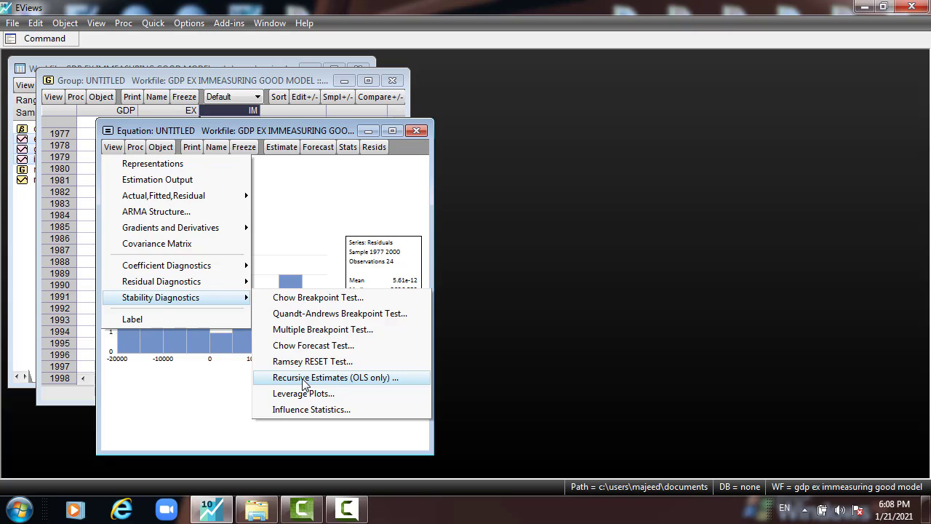
click(382, 380)
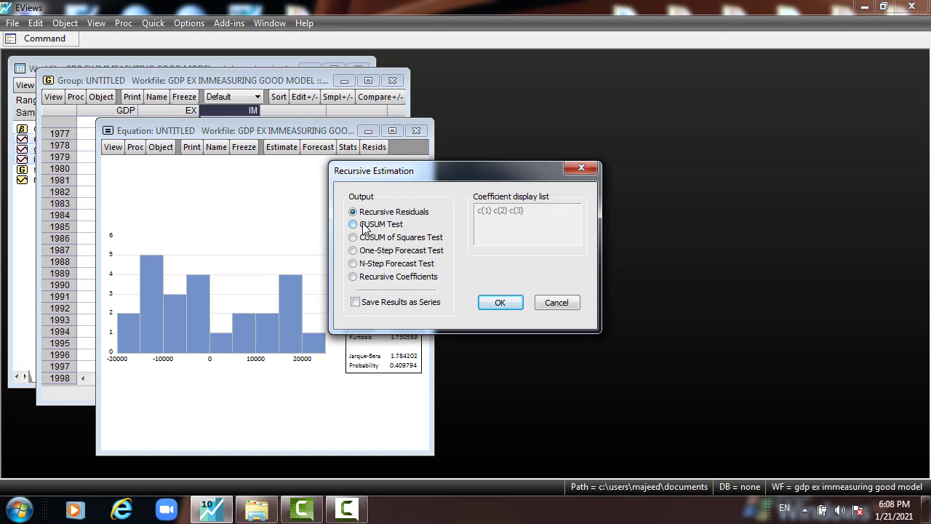
click(365, 227)
click(499, 303)
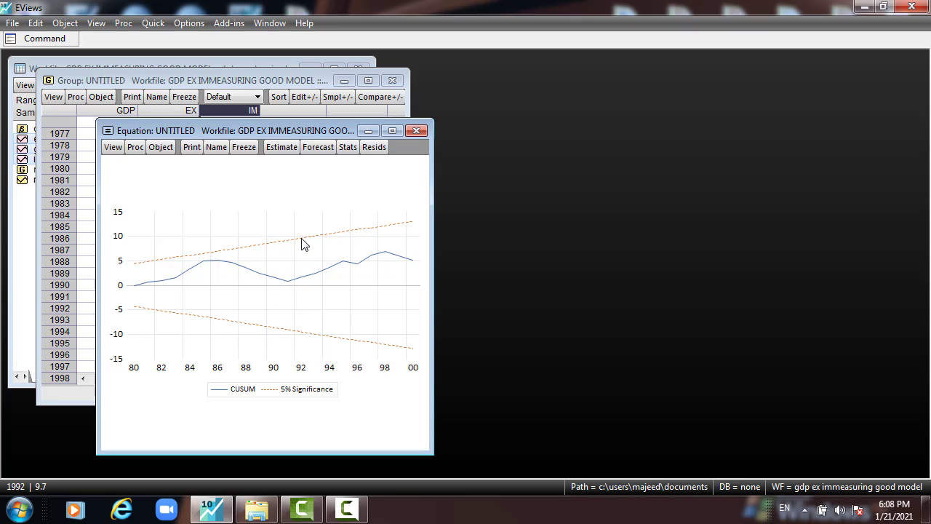
Run the recursive-estimates CUSUM of Squares stability test on the equation to plot it with its 5% significance bounds.
click(113, 147)
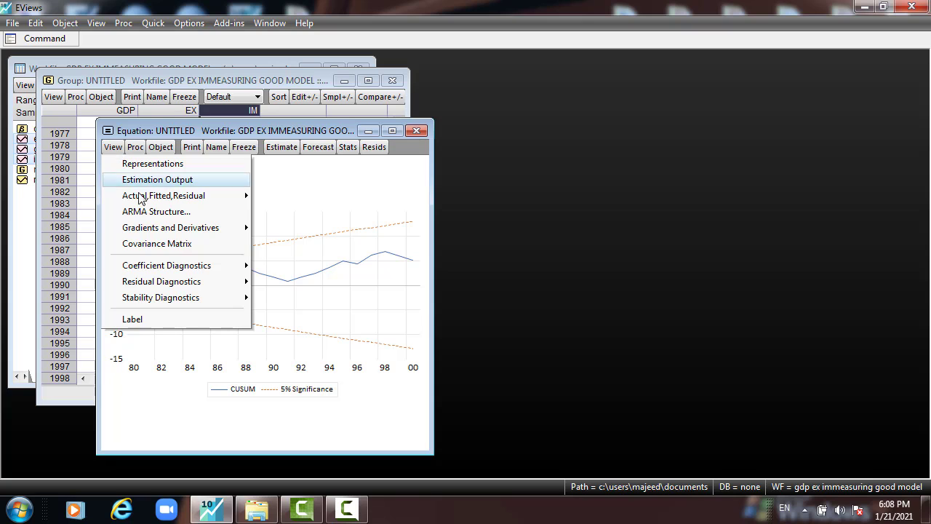
mouse_move(162, 298)
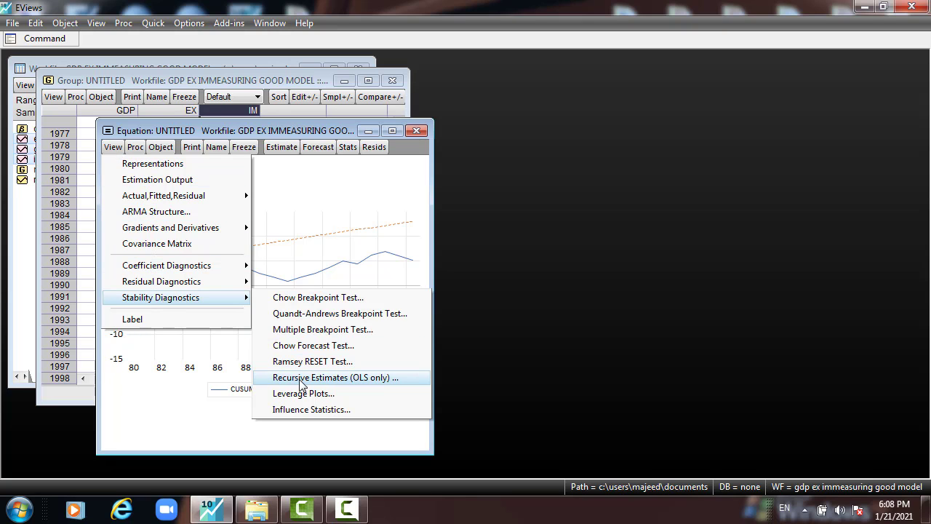
click(302, 378)
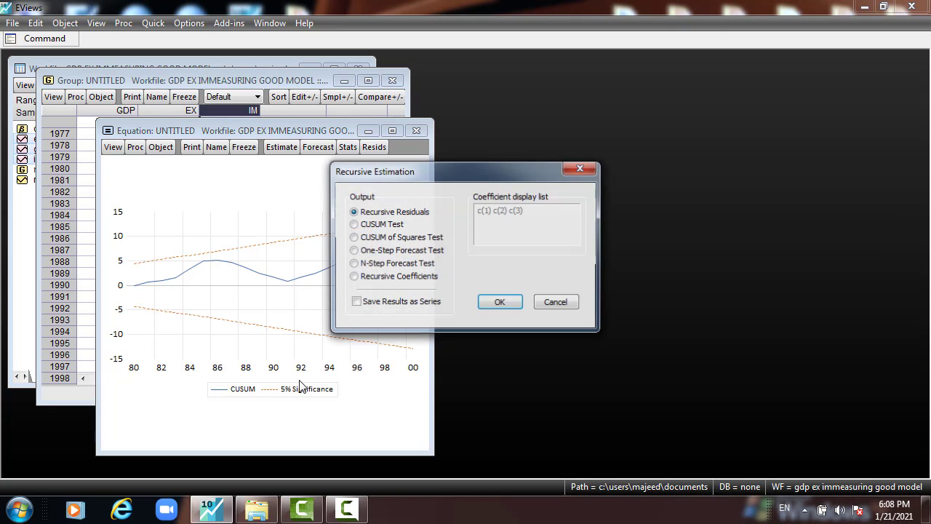
click(380, 237)
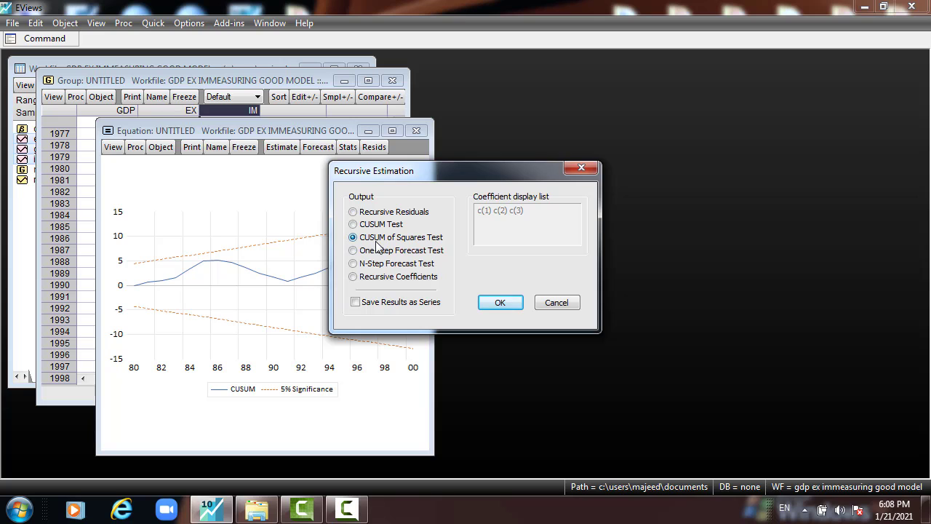
click(499, 303)
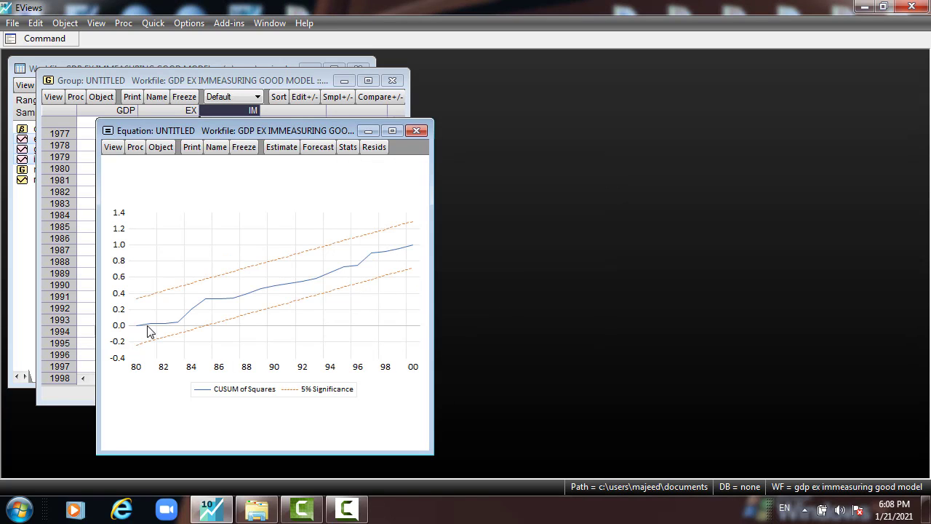